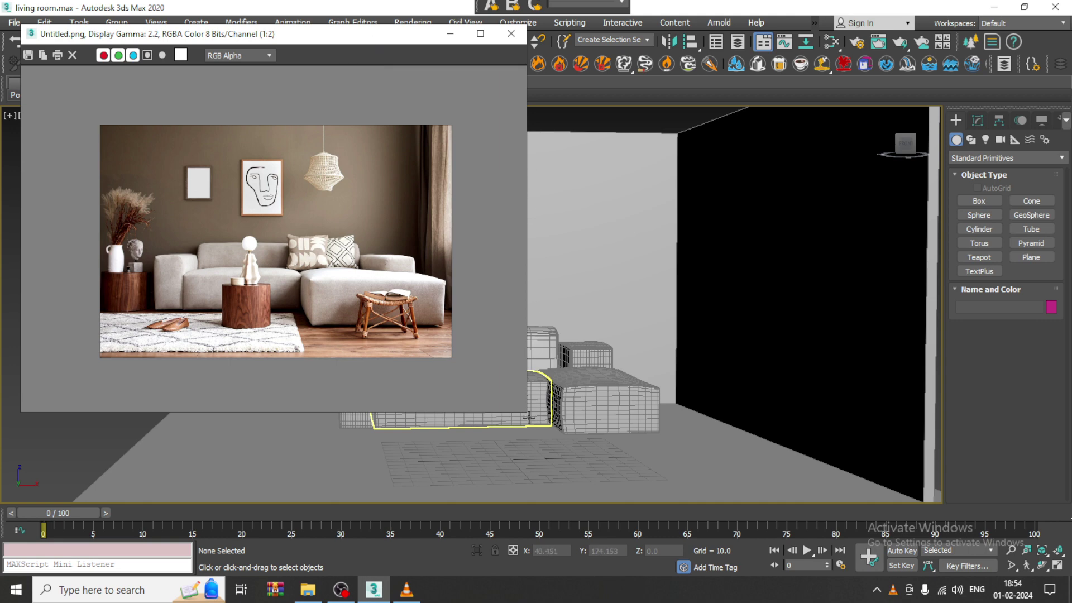
- Shrink the reference image window to uncover more of the sofa model in the viewport
left_click_drag(522, 414, 437, 353)
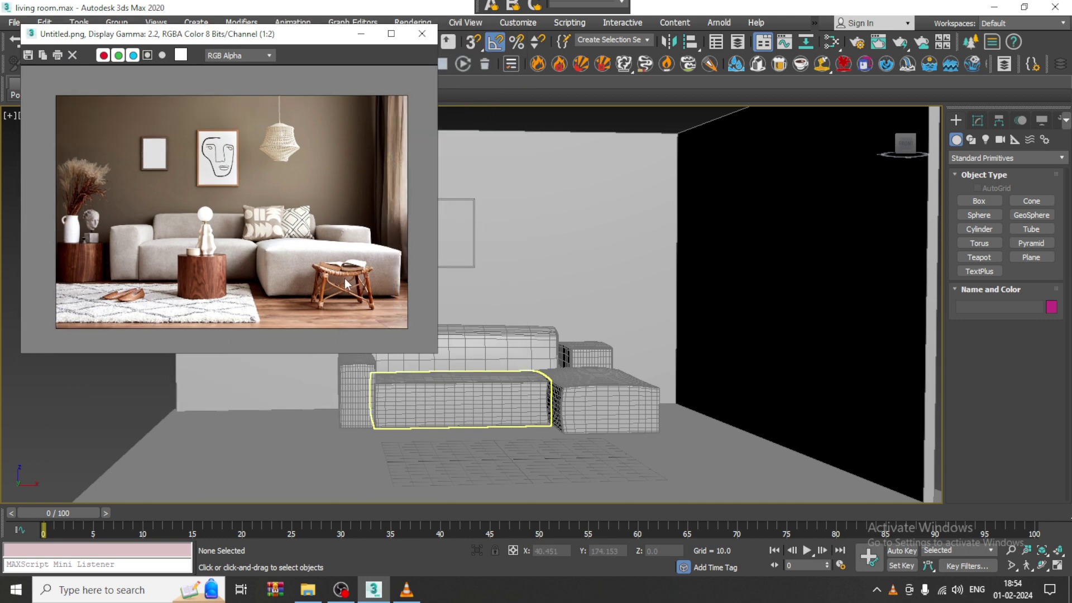
middle_click_drag(643, 322, 664, 245, "alt")
scroll(677, 242, "up", 2)
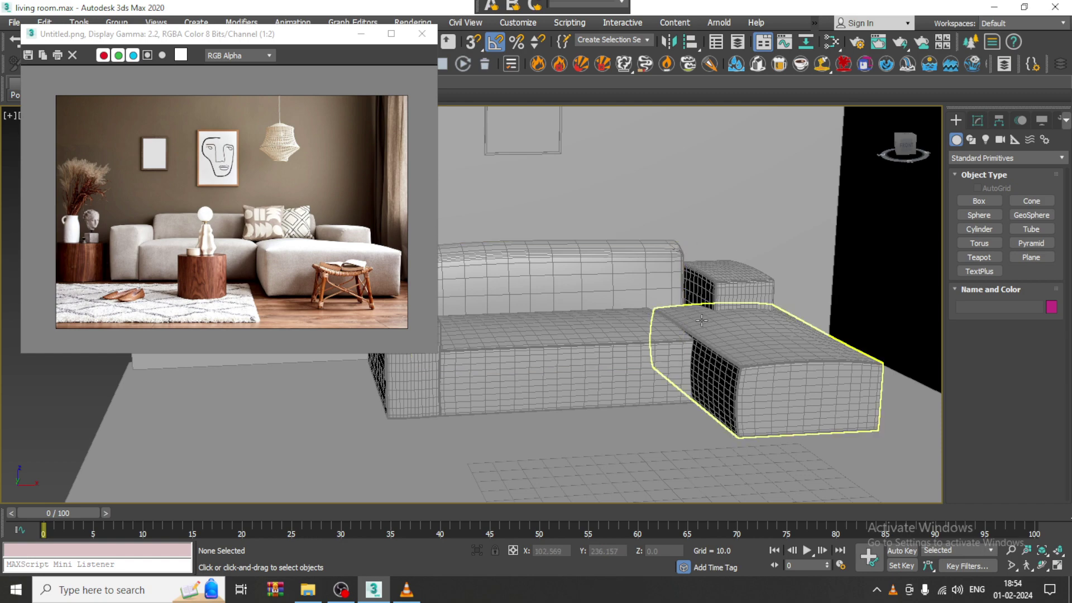
mouse_move(693, 302)
middle_mouse_down("alt")
mouse_move(657, 268)
mouse_move(687, 289)
middle_mouse_up("alt")
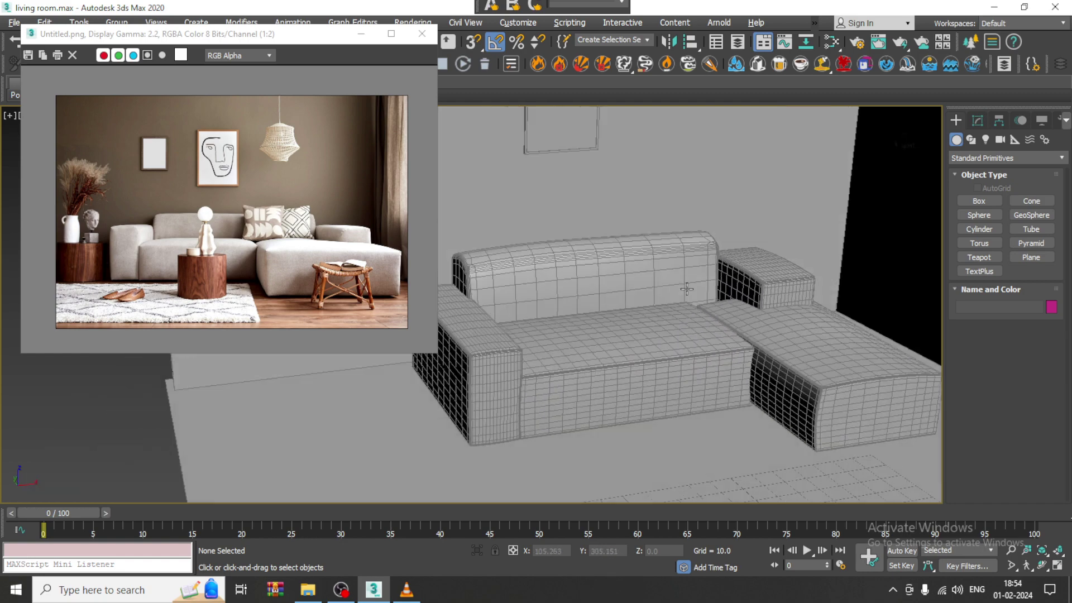
- Create a thin box about 48.9 long, 47.1 wide and 2.3 high near the chaise and raise it to about Z 60.6
left_click(977, 204)
middle_click_drag(846, 355, 720, 267)
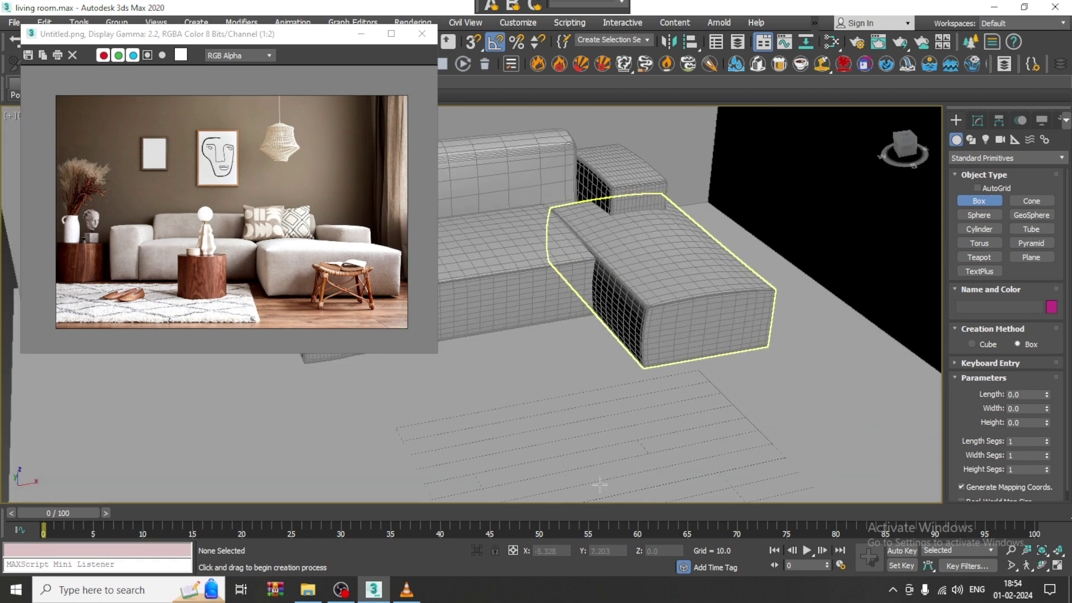
left_click_drag(593, 403, 749, 445)
left_click(716, 413)
right_click(715, 413)
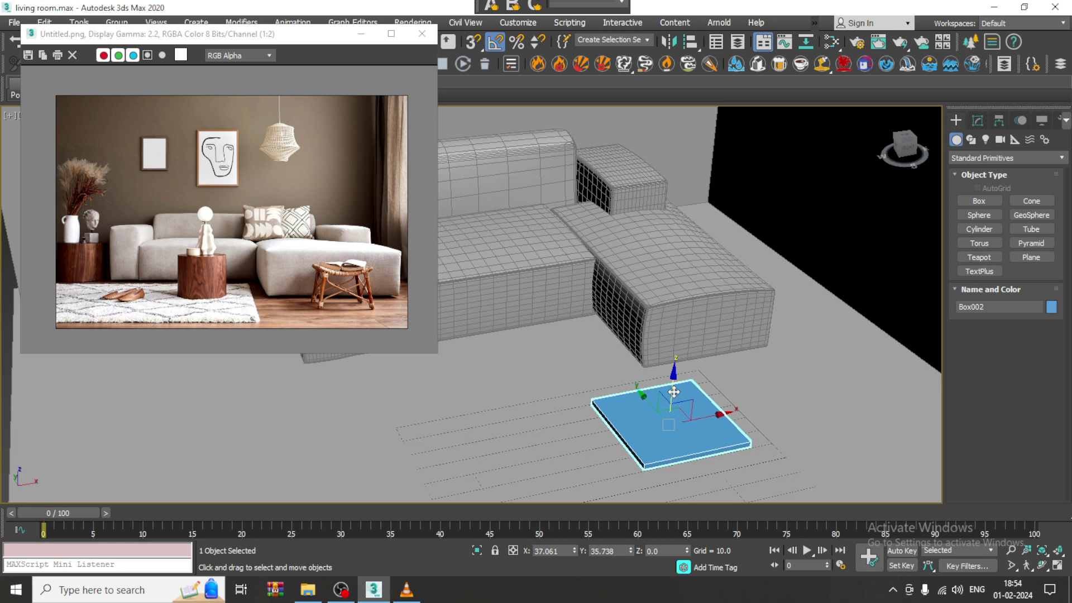
left_click_drag(674, 392, 685, 272)
scroll(685, 303, "up", 2)
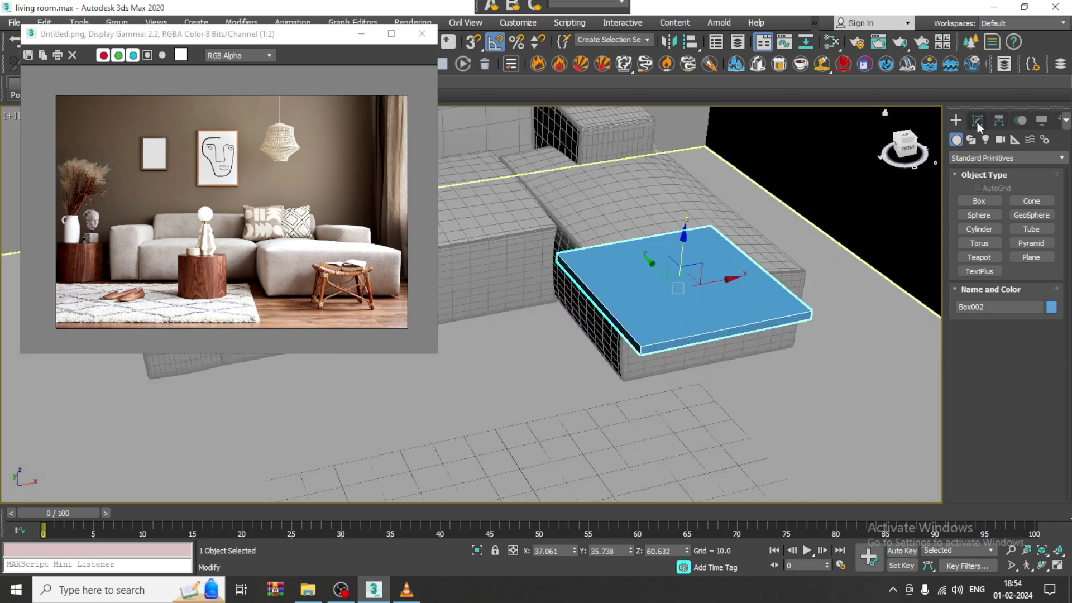
- Subdivide the box with 29 length segments and a dense set of width segments, and add a TurboSmooth modifier
left_click(977, 121)
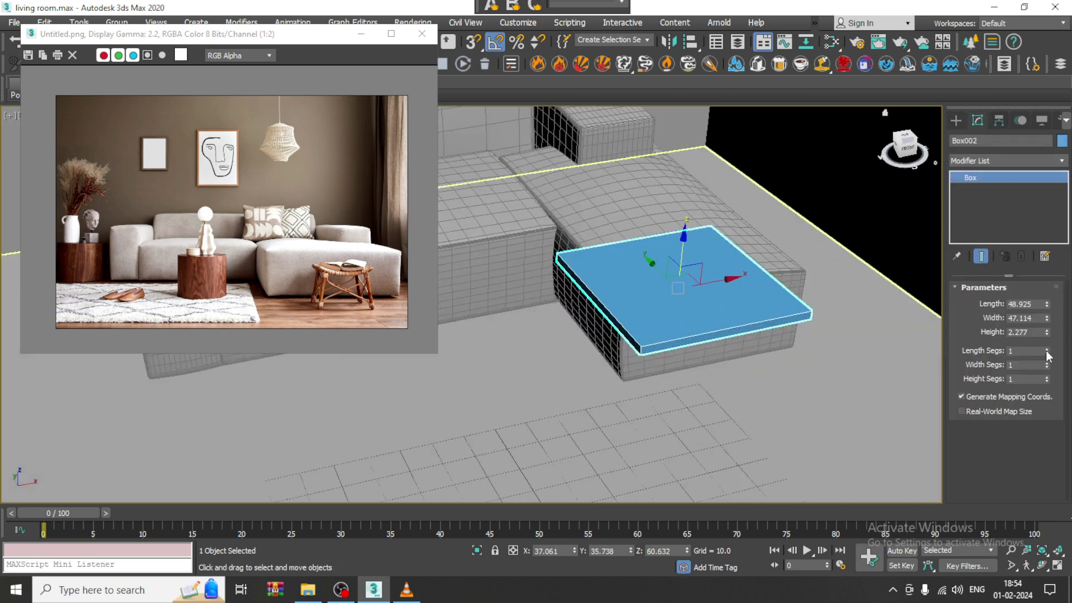
mouse_move(1046, 351)
left_mouse_down()
mouse_move(1045, 332)
mouse_move(1045, 357)
left_mouse_up()
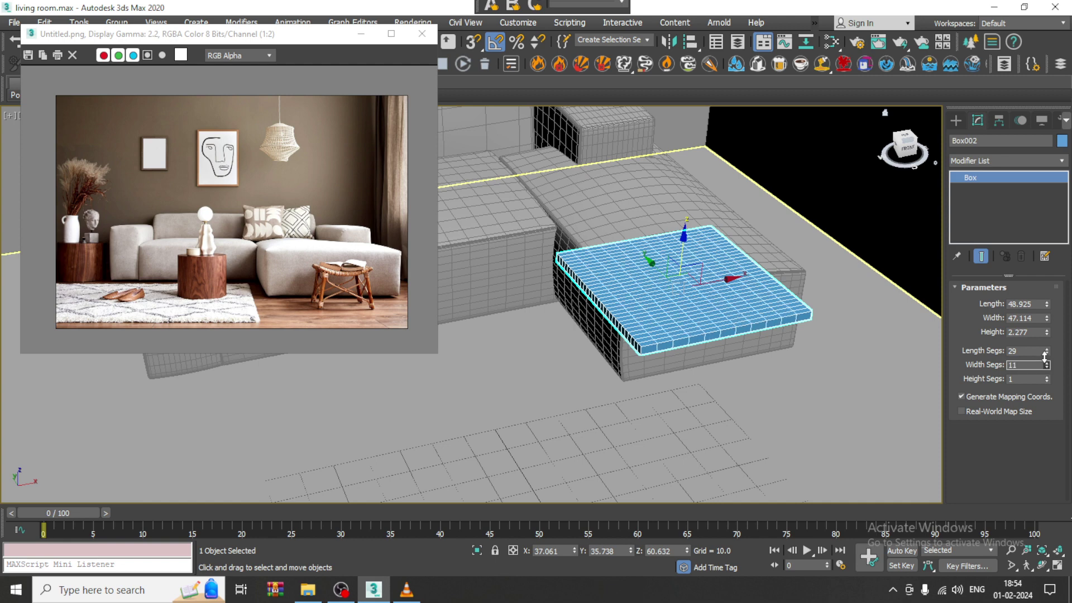
left_click(997, 159)
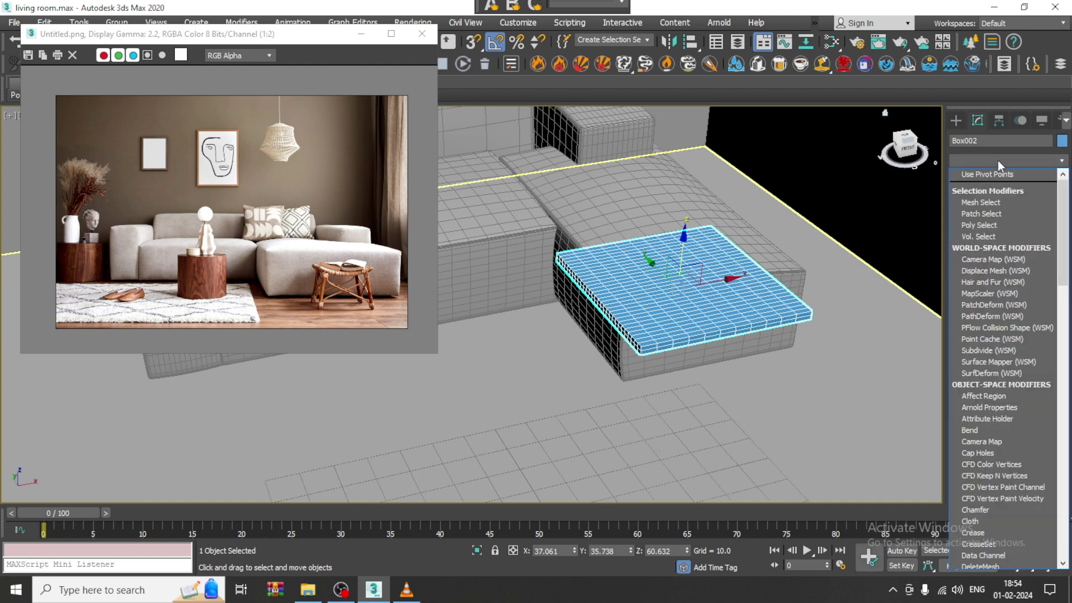
scroll(994, 284, "down", 10)
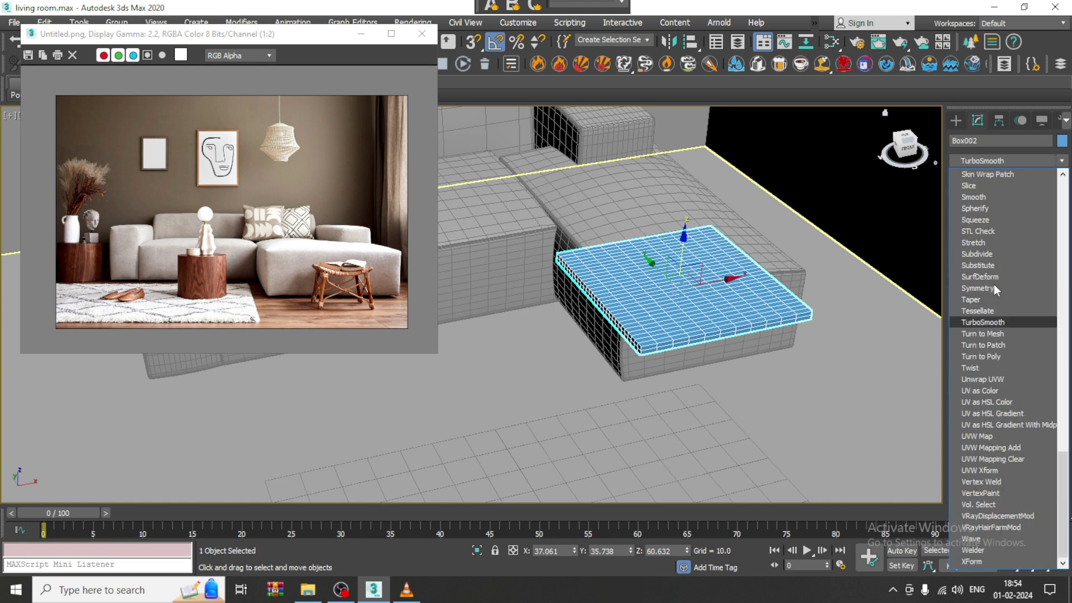
left_click(995, 323)
- Convert the smoothed box to an editable poly
right_click(662, 288)
mouse_move(730, 434)
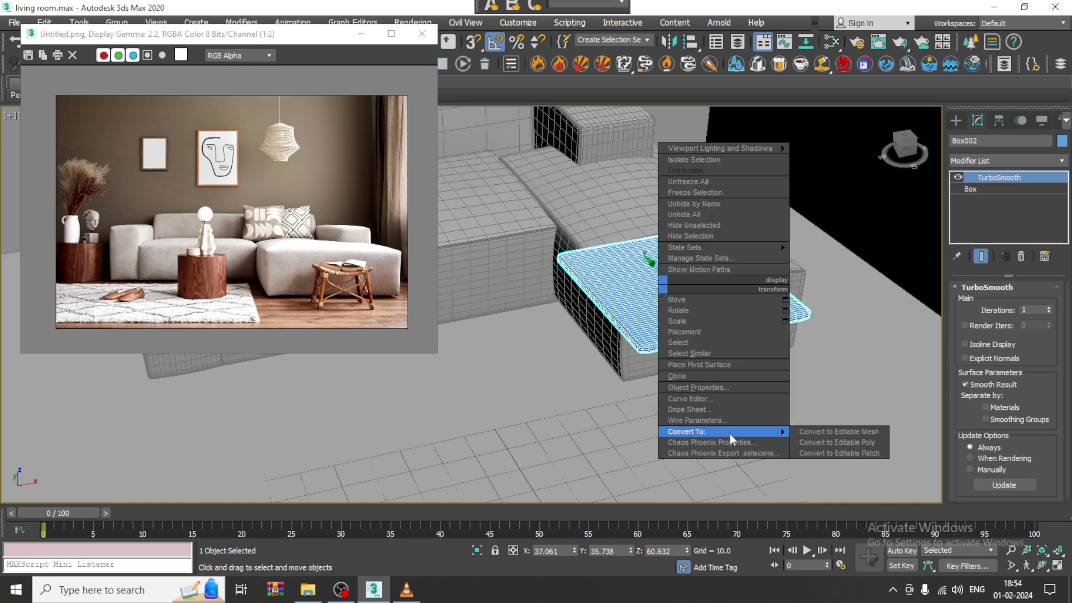
left_click(826, 442)
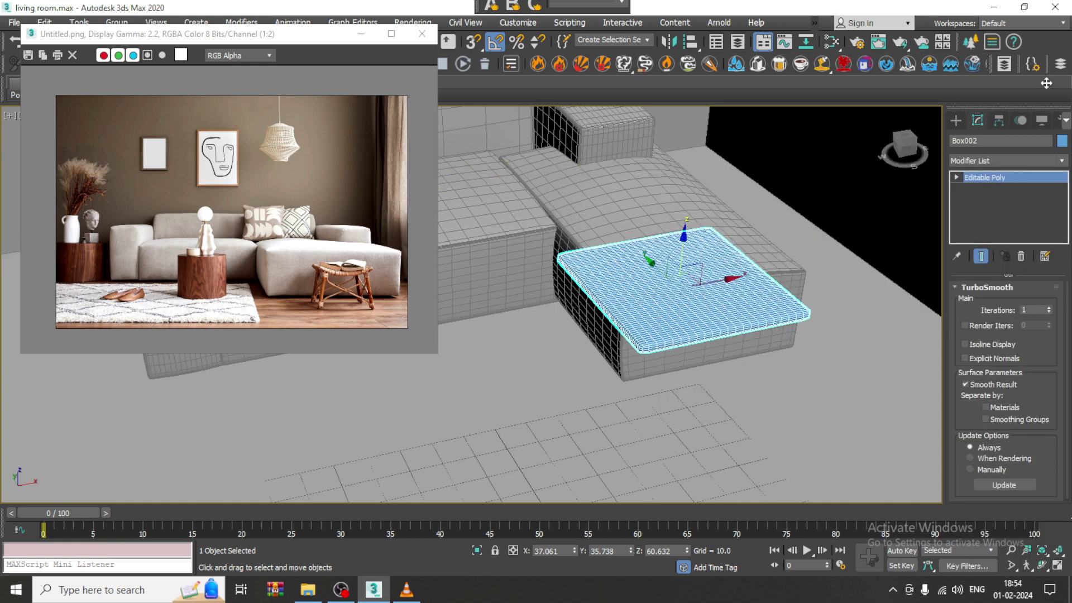
- Add a Cloth modifier to the box and define it as a cloth object with the Silk preset
left_click(997, 159)
key("c")
key("l")
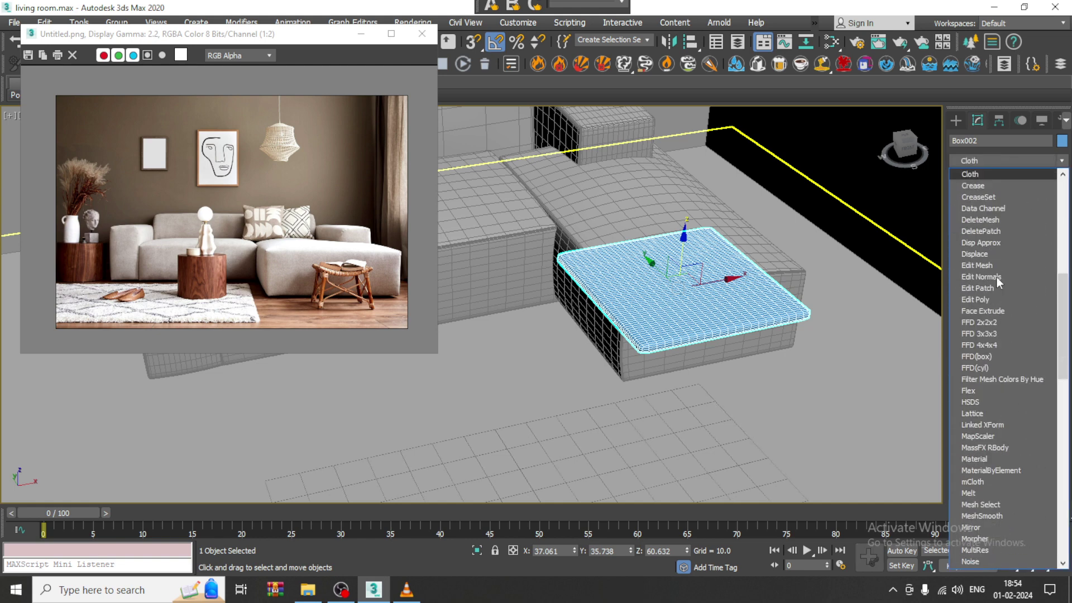
key("Return")
left_click(1016, 313)
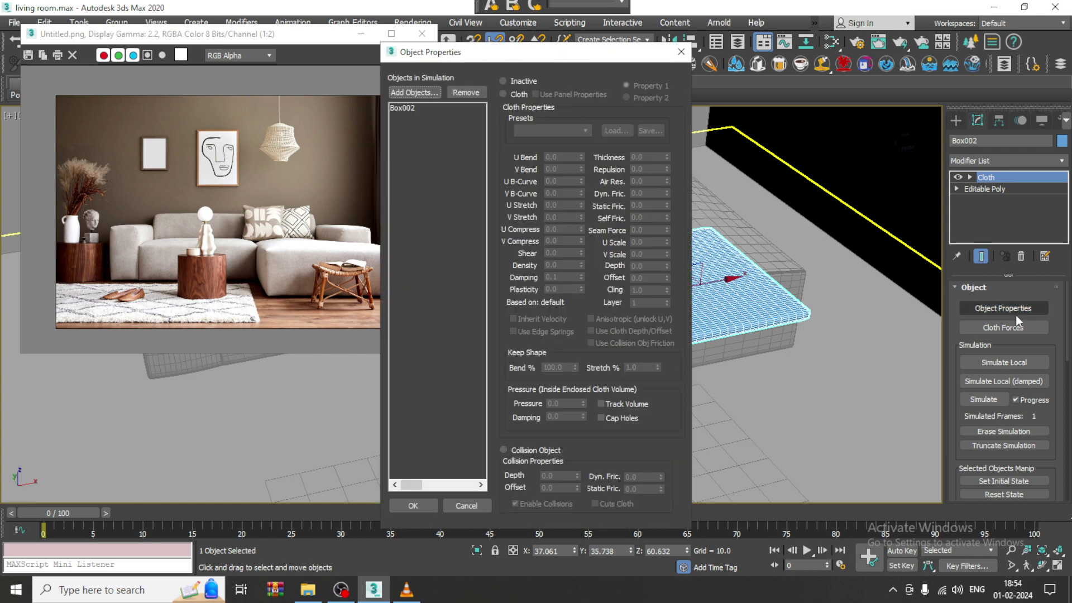
left_click(405, 109)
left_click(518, 95)
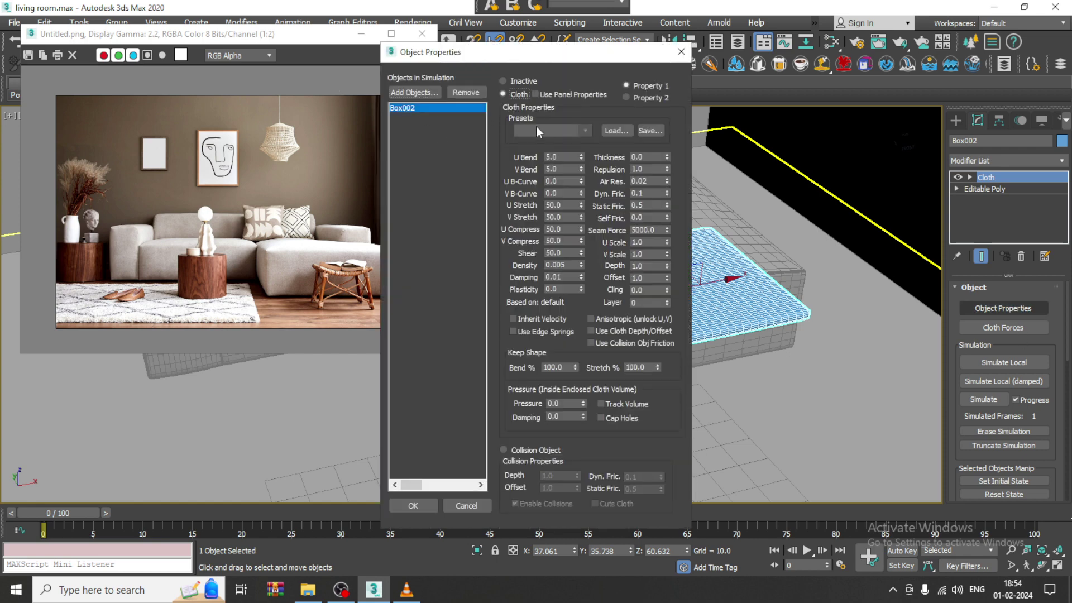
left_click(541, 131)
left_click(544, 229)
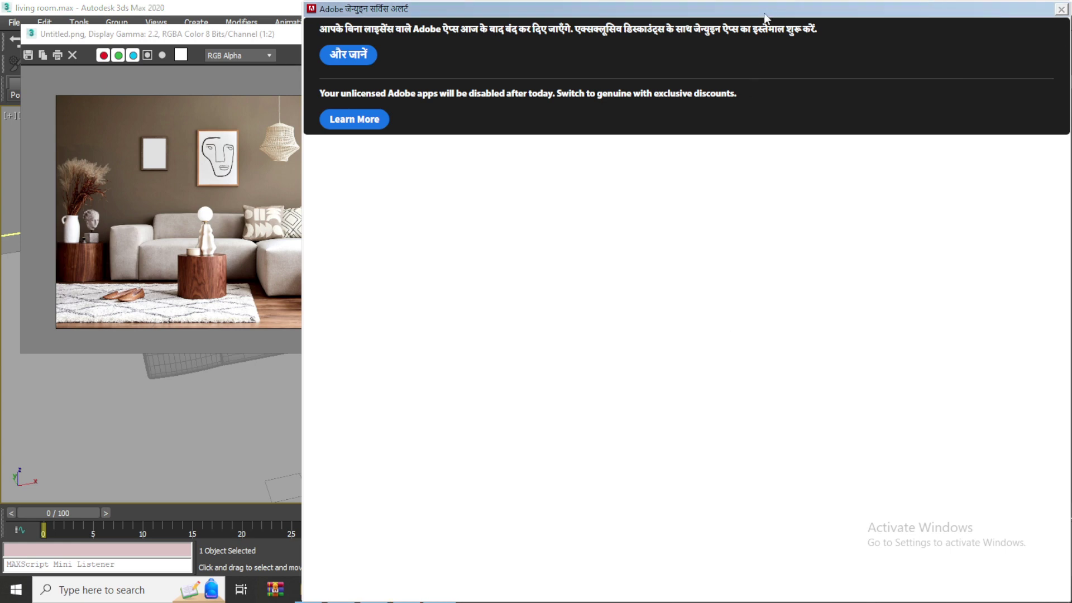
- Move the Adobe alert out of the way and end the Adobe Genuine Software Client task in Task Manager
left_click_drag(764, 14, 500, 599)
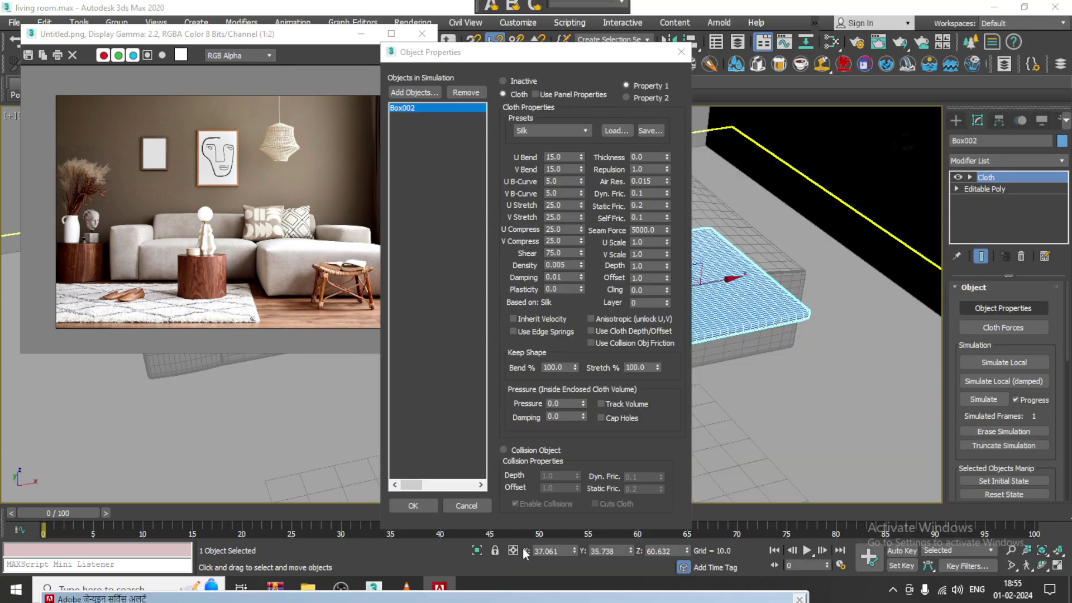
key("ctrl+shift+Escape")
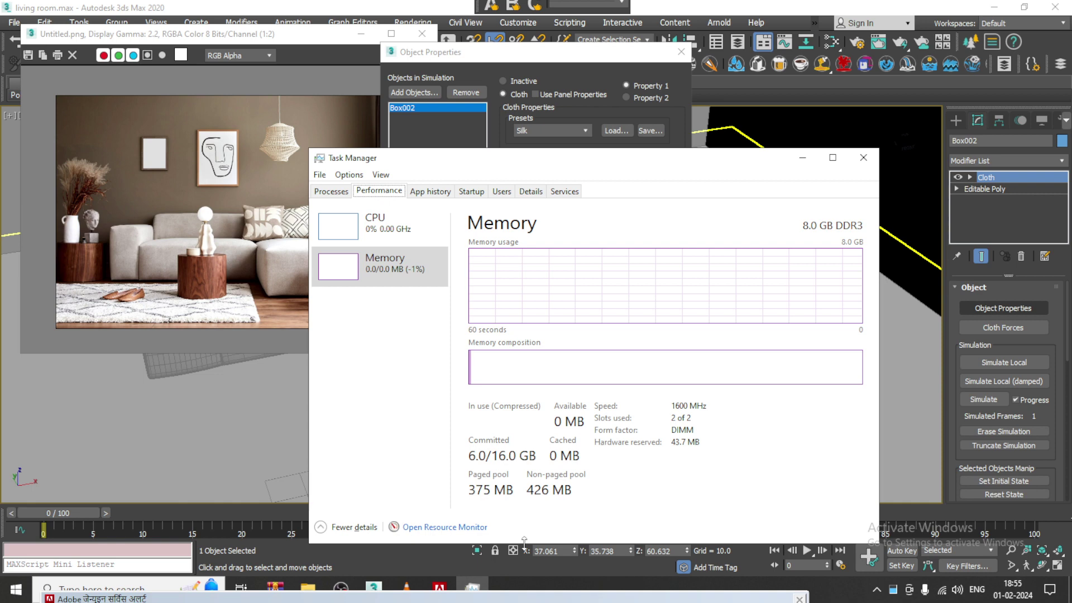
left_click(333, 191)
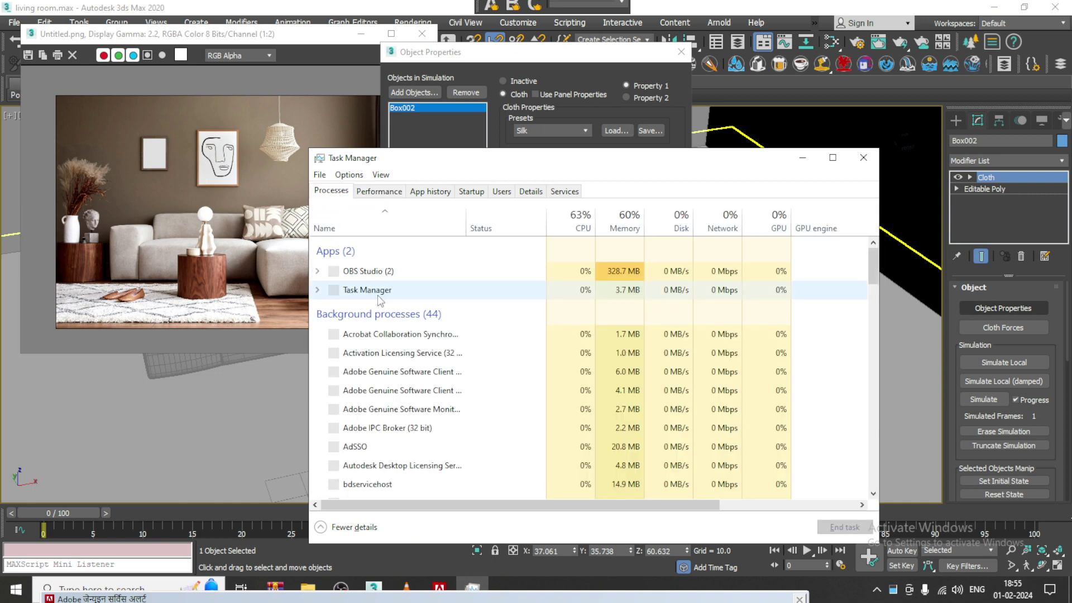
right_click(391, 291)
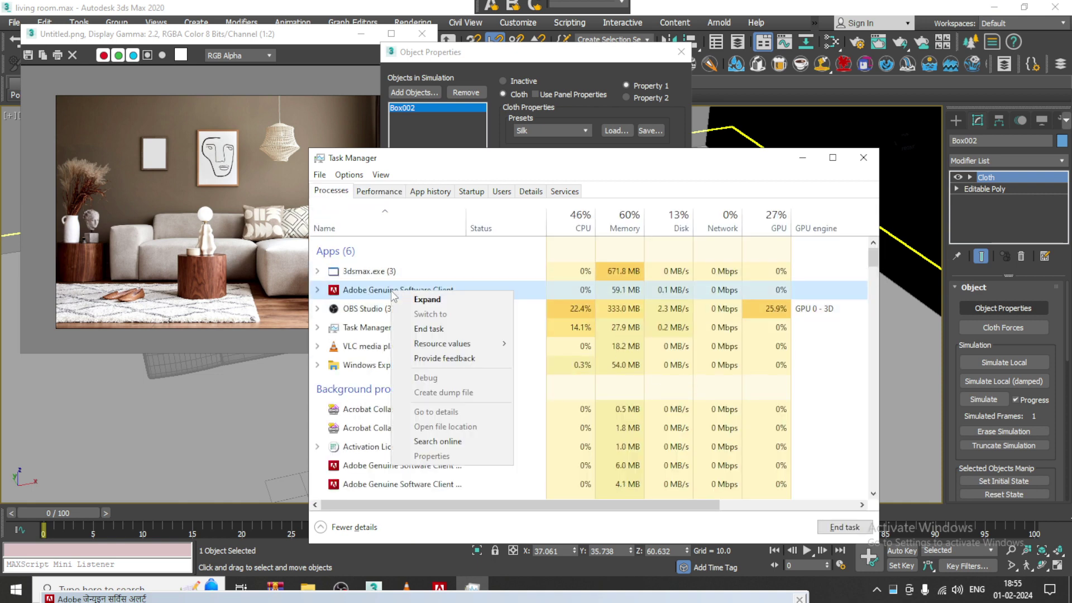
left_click(451, 330)
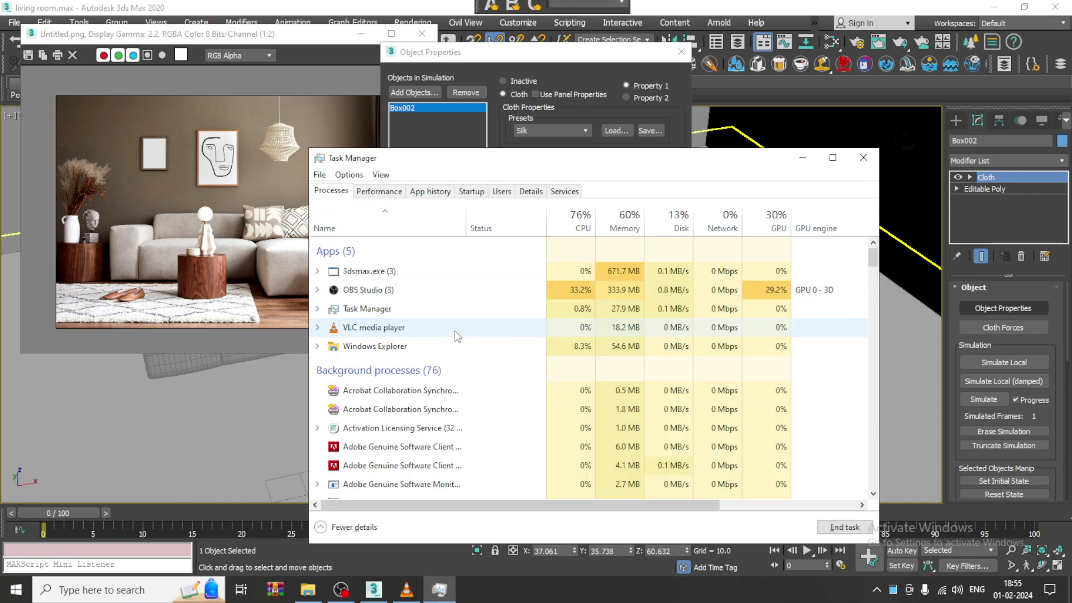
left_click(802, 158)
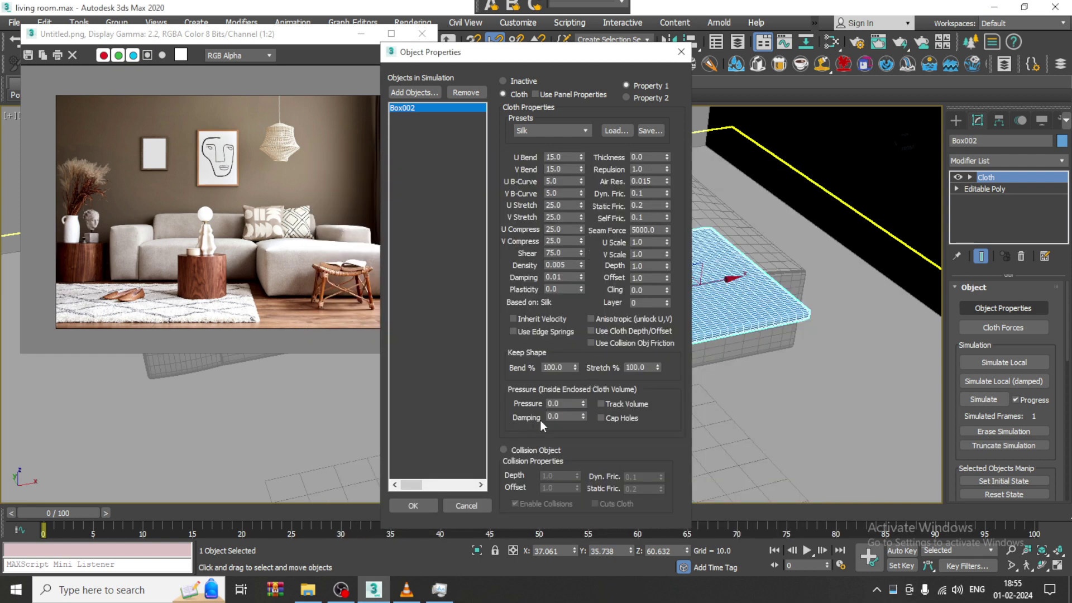
- Set the cloth's inside pressure in its object properties and set the simulation gravity to 0
double_click(567, 403)
left_click(433, 506)
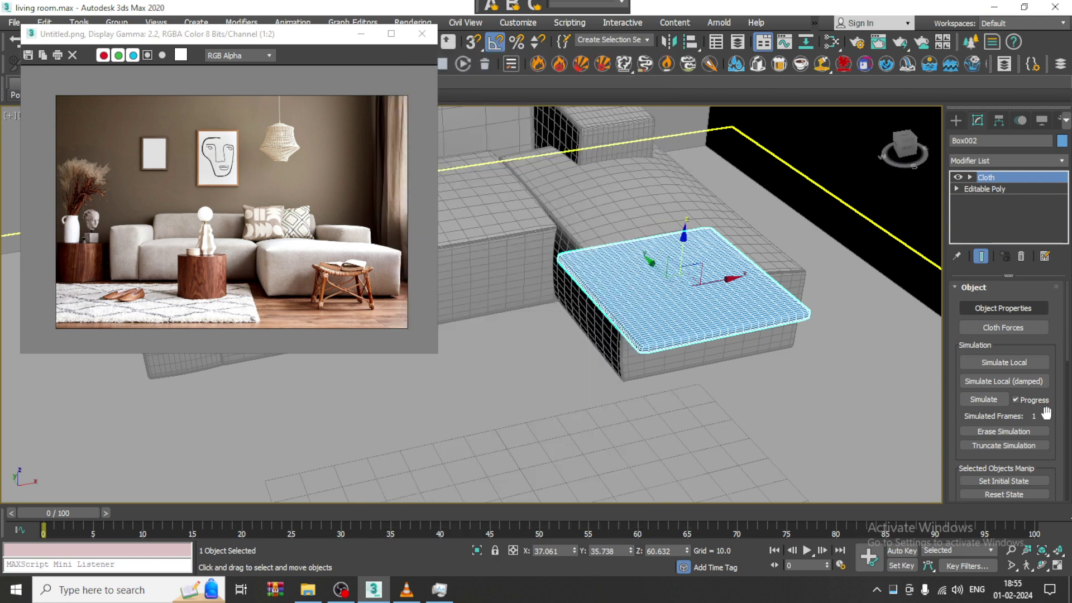
scroll(1046, 413, "down", 5)
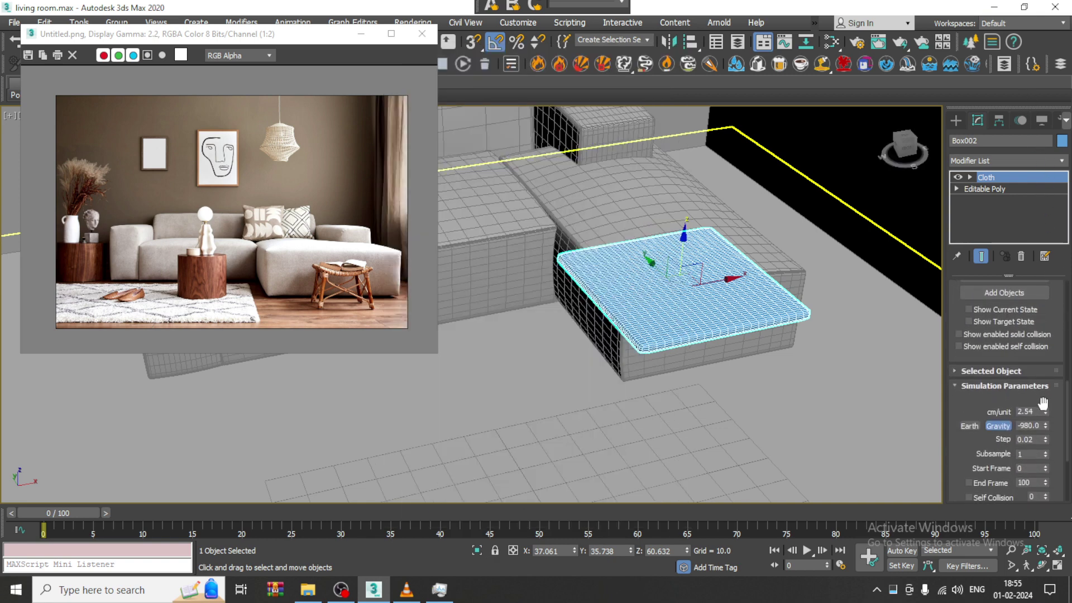
type("0")
key("Return")
scroll(965, 300, "up", 5)
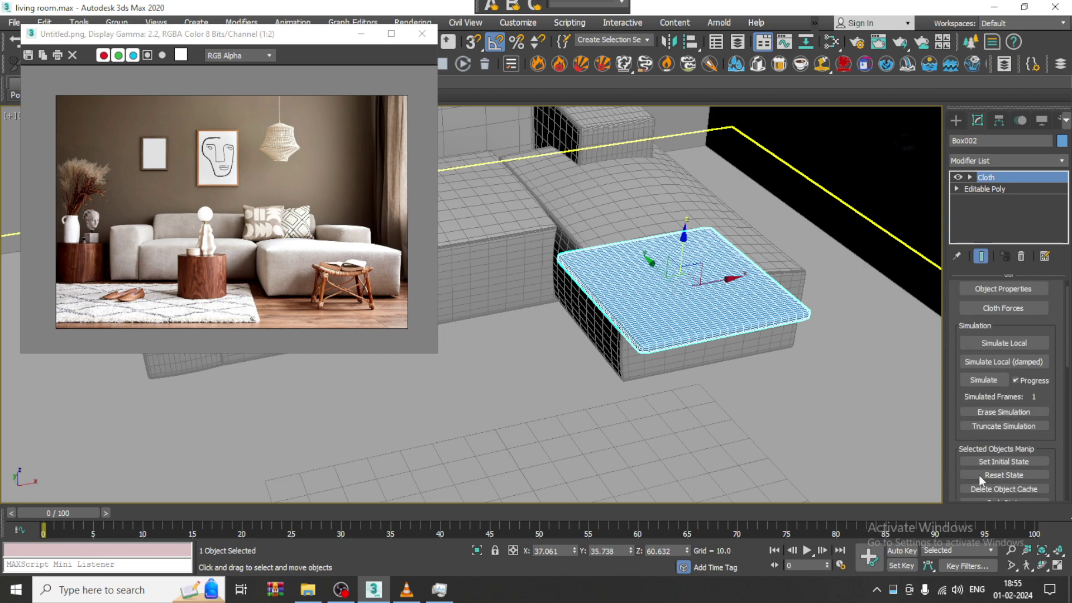
- Run the local cloth simulation until the box inflates into a pillow, and stop it
left_click(1020, 339)
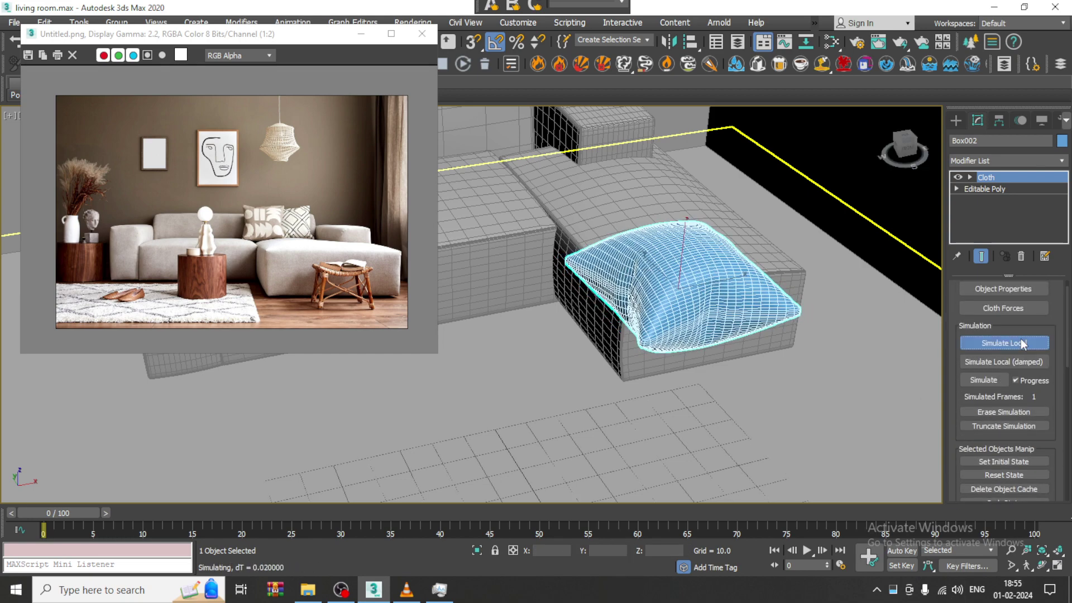
left_click(1021, 338)
left_click(1020, 338)
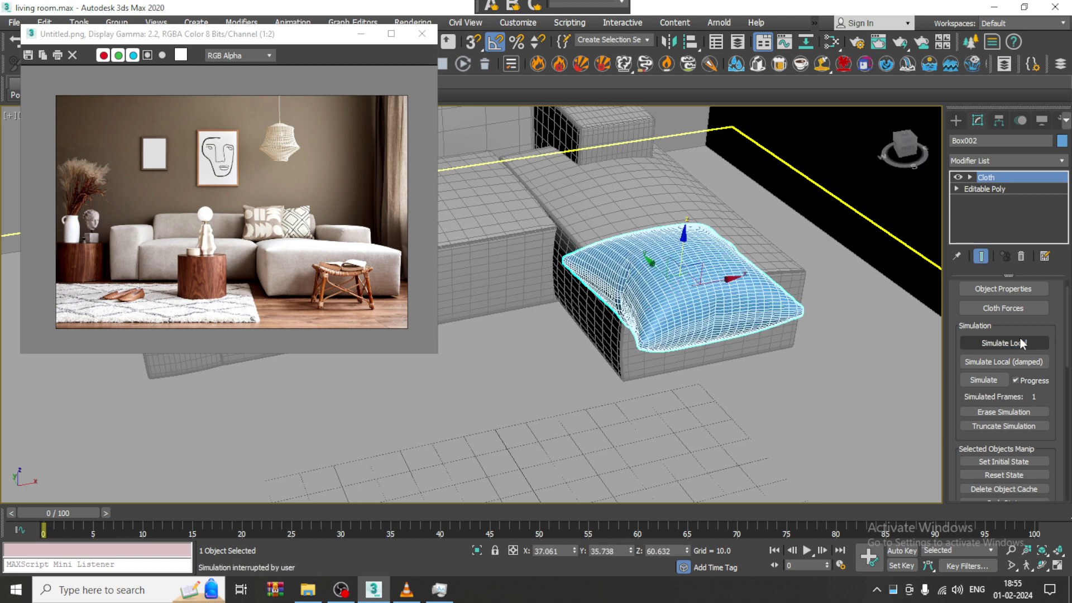
left_click(1020, 337)
- Convert the inflated pillow to an editable poly
right_click(656, 270)
mouse_move(729, 411)
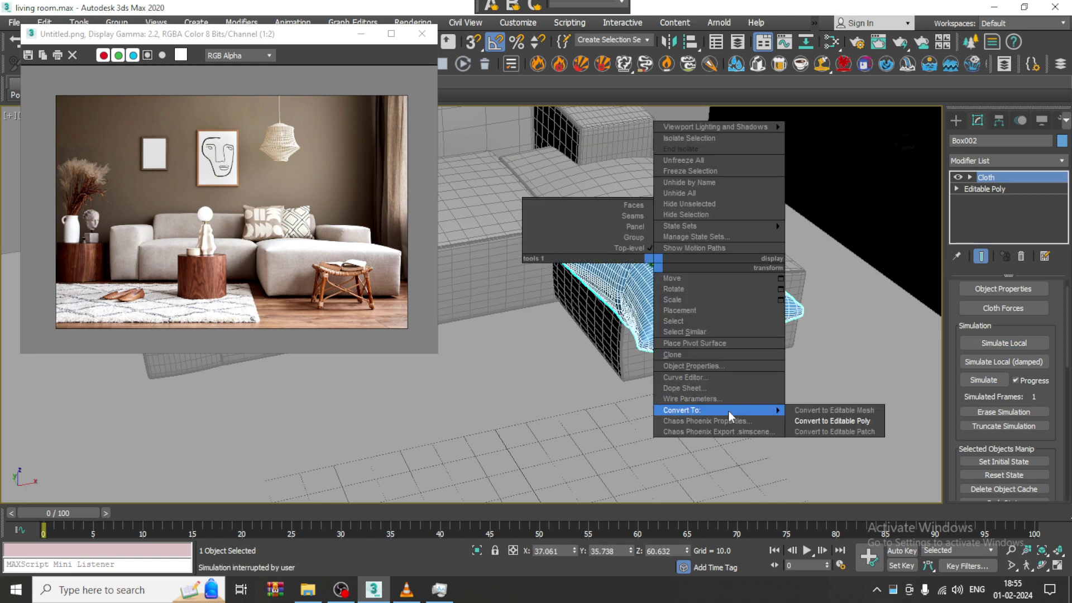
left_click(831, 420)
- Rotate the pillow upright and scale it down uniformly to about 65 percent
scroll(718, 334, "down", 4)
middle_click_drag(718, 334, 705, 331, "alt")
scroll(705, 332, "up", 4)
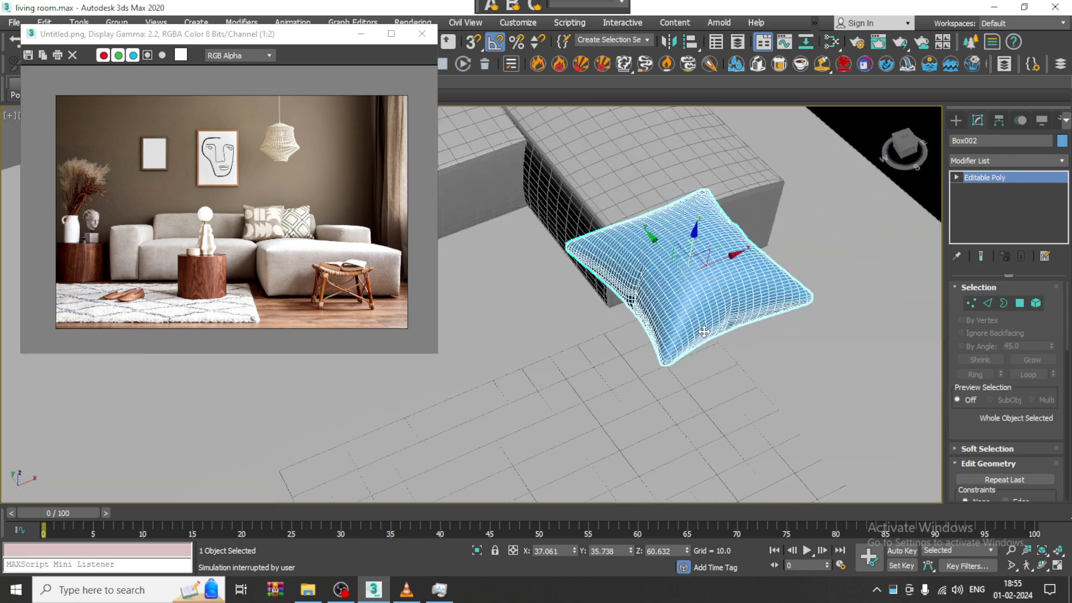
key("e")
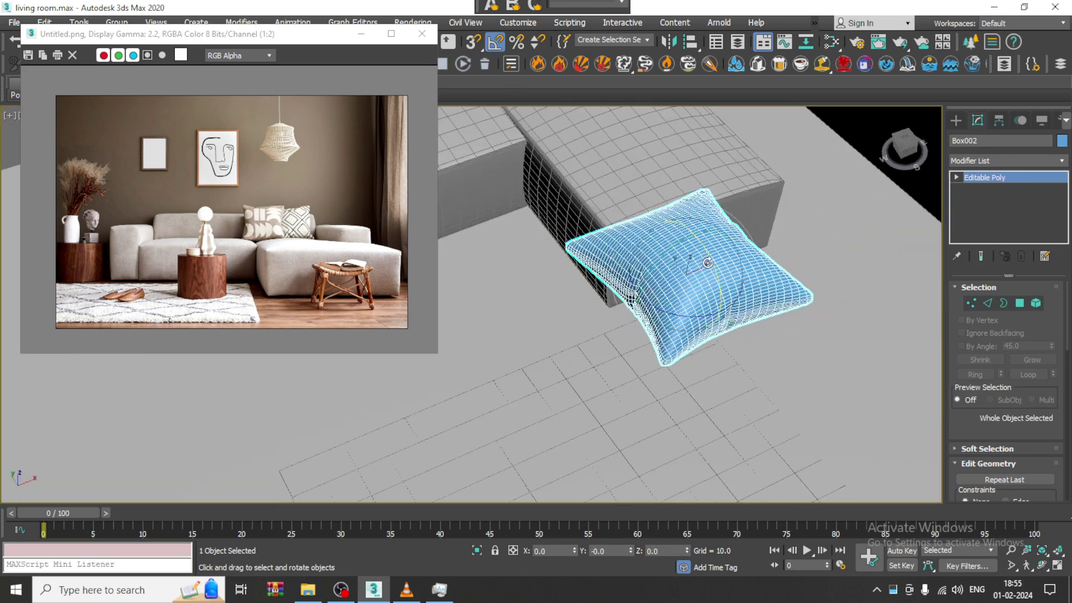
left_click_drag(707, 262, 692, 193)
middle_click_drag(692, 193, 690, 278, "alt")
key("r")
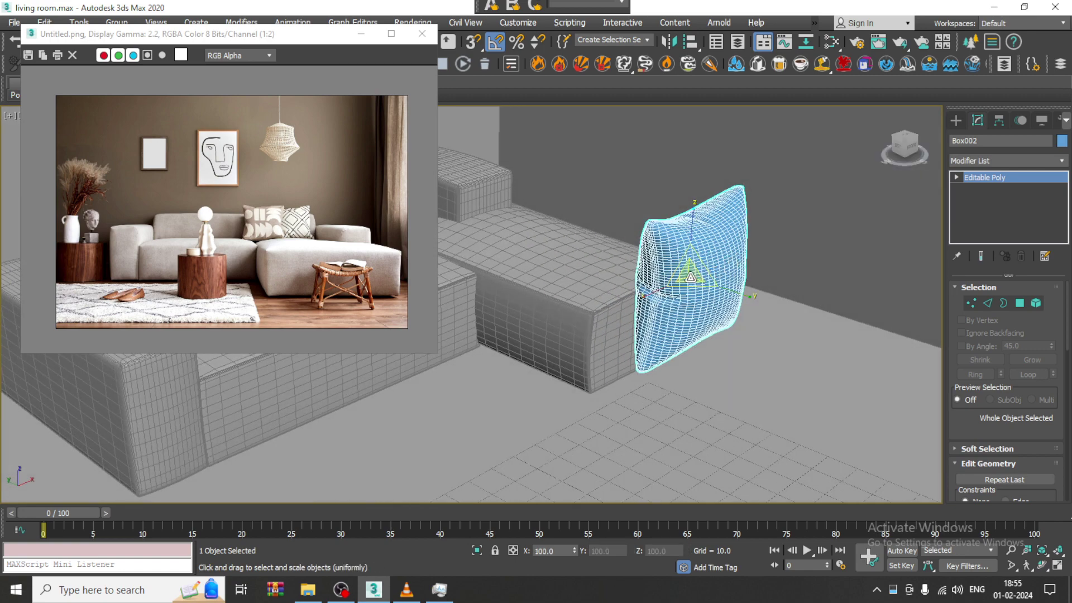
left_click_drag(691, 278, 698, 300)
middle_click_drag(698, 300, 731, 288, "alt")
- Move the pillow back over the sofa seat, in front of the backrest
key("w")
scroll(717, 258, "down", 2)
left_click_drag(701, 271, 455, 215)
middle_click_drag(554, 224, 586, 295)
scroll(586, 296, "up", 3)
- Enlarge the pillow uniformly to about 97 percent scale
key("r")
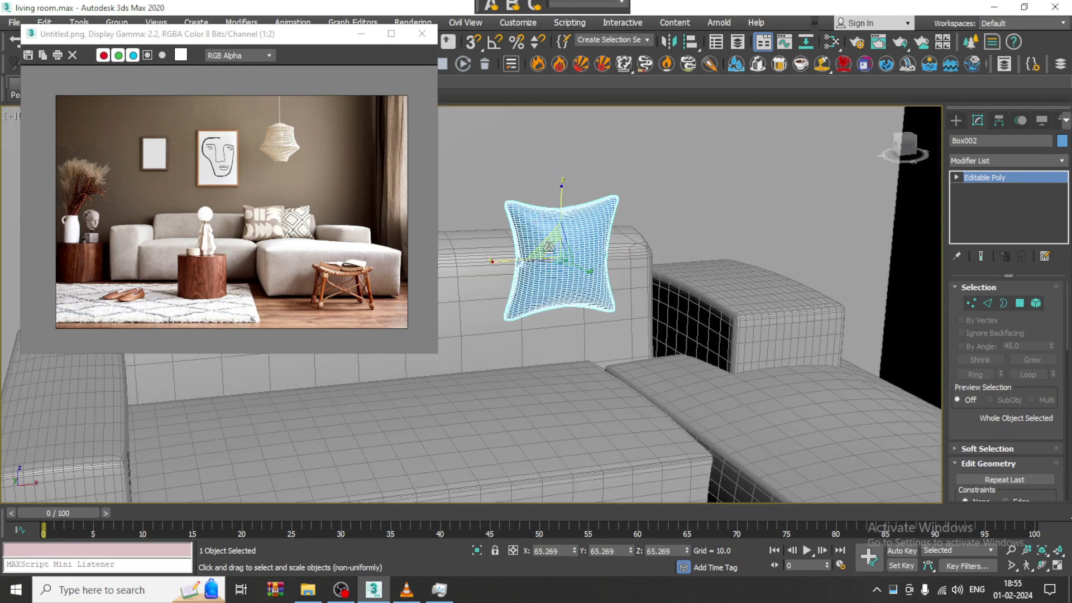
left_click_drag(553, 252, 498, 256)
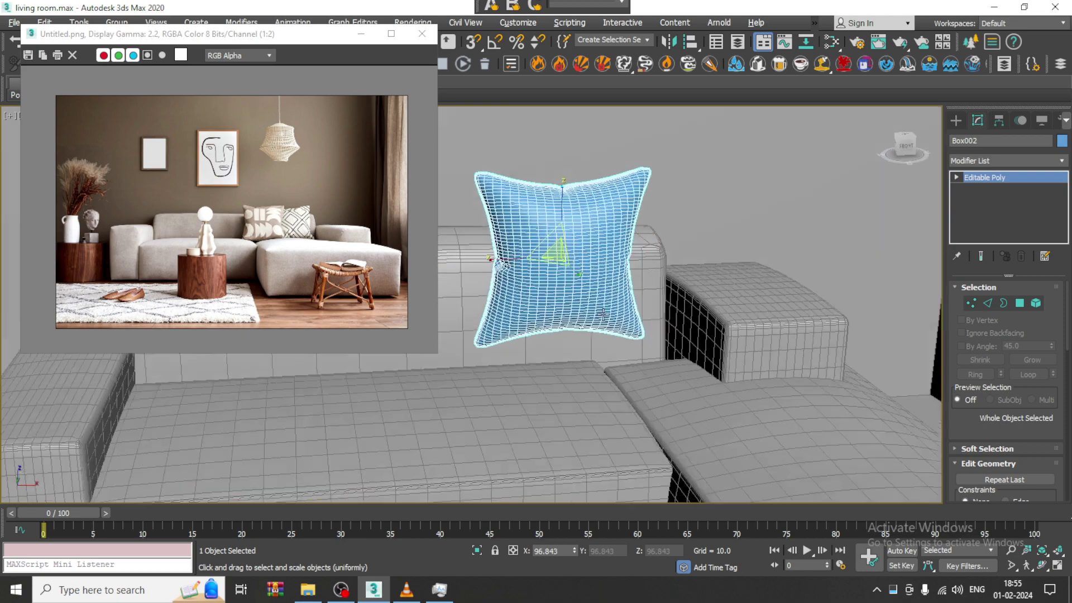
middle_click_drag(642, 234, 572, 252, "alt")
- Lower the pillow onto the sofa seat at about Z 48.8 and shift it along the backrest to about X 22.6
key("w")
left_click_drag(565, 225, 565, 271)
middle_click_drag(517, 282, 567, 296, "alt")
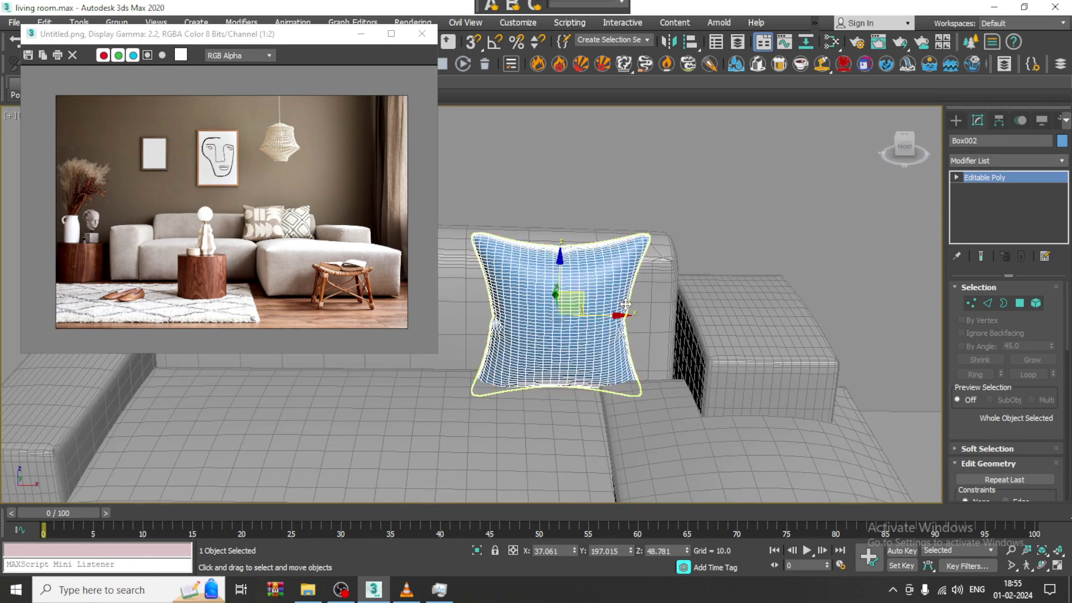
left_click_drag(594, 315, 536, 316)
mouse_move(537, 315)
middle_mouse_down("alt")
mouse_move(575, 316)
mouse_move(542, 312)
middle_mouse_up("alt")
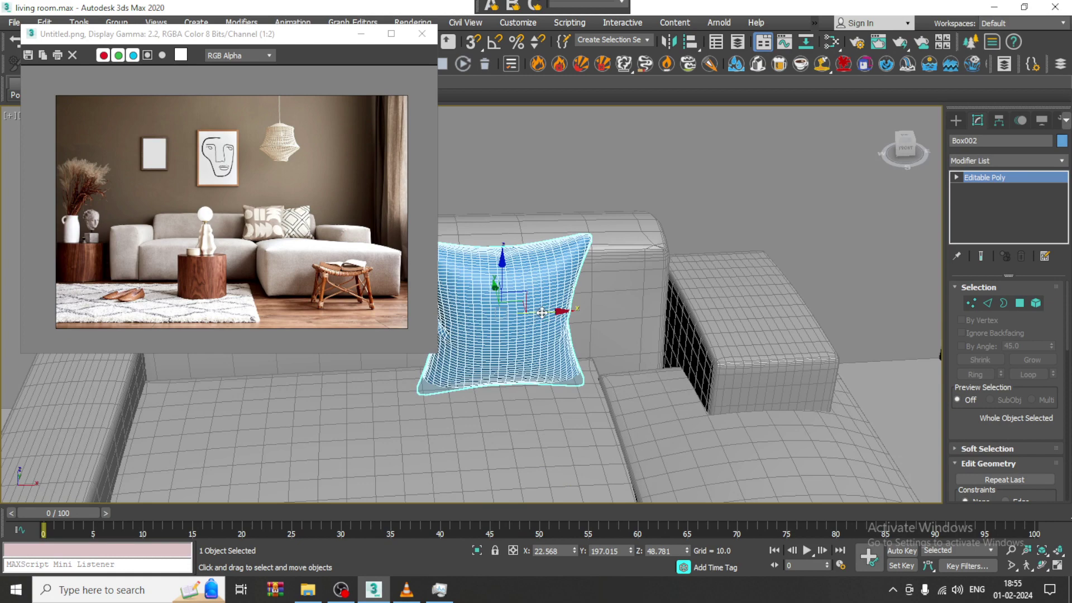
- Move the pillow along the sofa toward the armrest and against the backrest, to about X 48.6, Y 193.1, Z 50.8
left_click_drag(542, 312, 607, 271)
key("e")
middle_click_drag(608, 271, 618, 336, "alt")
key("w")
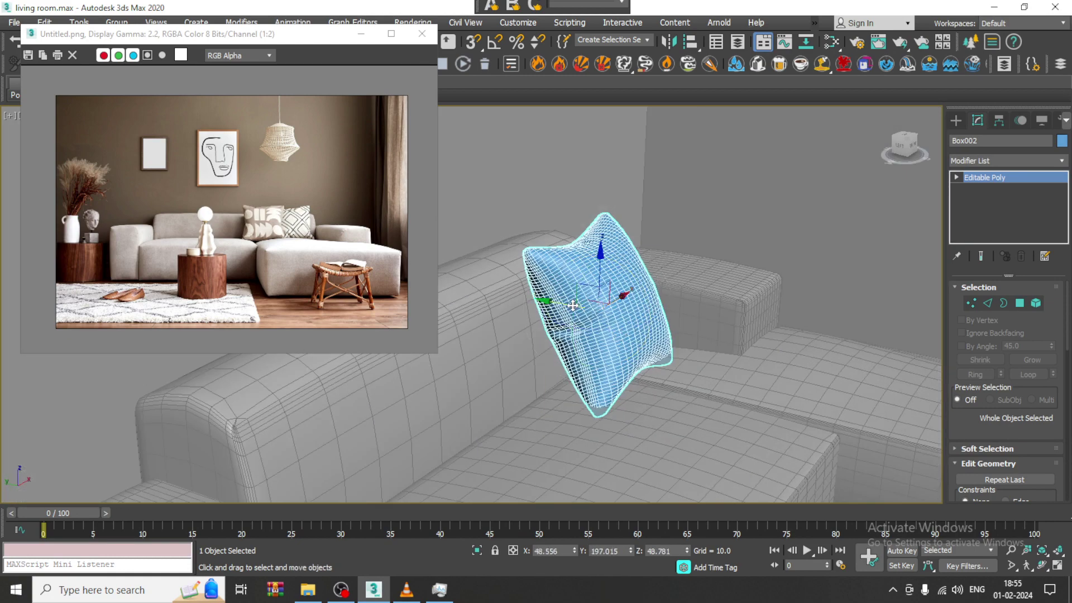
left_click_drag(573, 306, 589, 309)
middle_click_drag(662, 285, 615, 279, "alt")
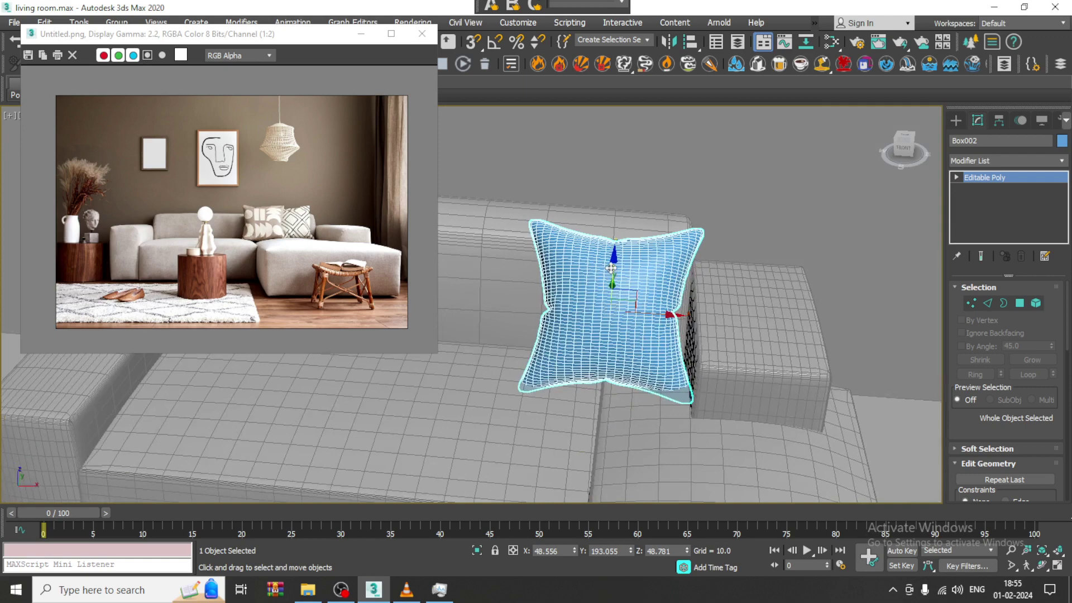
left_click_drag(612, 268, 612, 262)
- Clone the pillow along X to place a second one beside it at about X 11.8
mouse_move(611, 263)
middle_mouse_down("alt")
mouse_move(671, 210)
mouse_move(647, 262)
mouse_move(668, 304)
middle_mouse_up("alt")
mouse_move(667, 304)
left_mouse_down("shift")
mouse_move(504, 304)
mouse_move(531, 305)
left_mouse_up("shift")
left_click(537, 351)
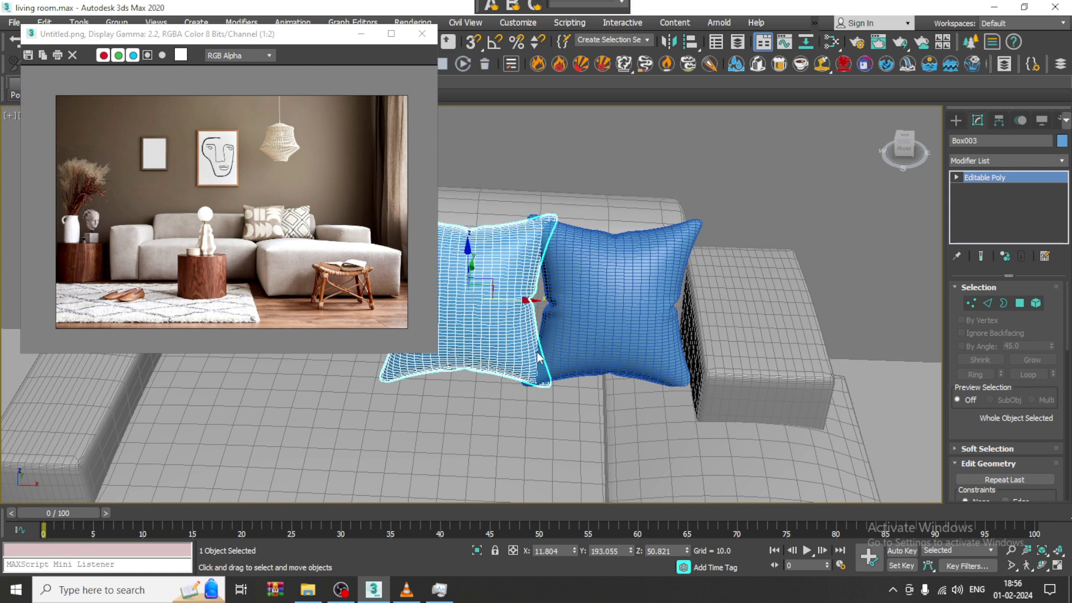
- Rotate the pillow copy slightly and move it so it overlaps the front of the first, at about X 17.2, Y 186.1
key("e")
middle_click_drag(599, 287, 623, 334, "alt")
left_click_drag(620, 324, 586, 314)
key("w")
middle_click_drag(580, 263, 719, 307, "alt")
left_click_drag(720, 307, 719, 310)
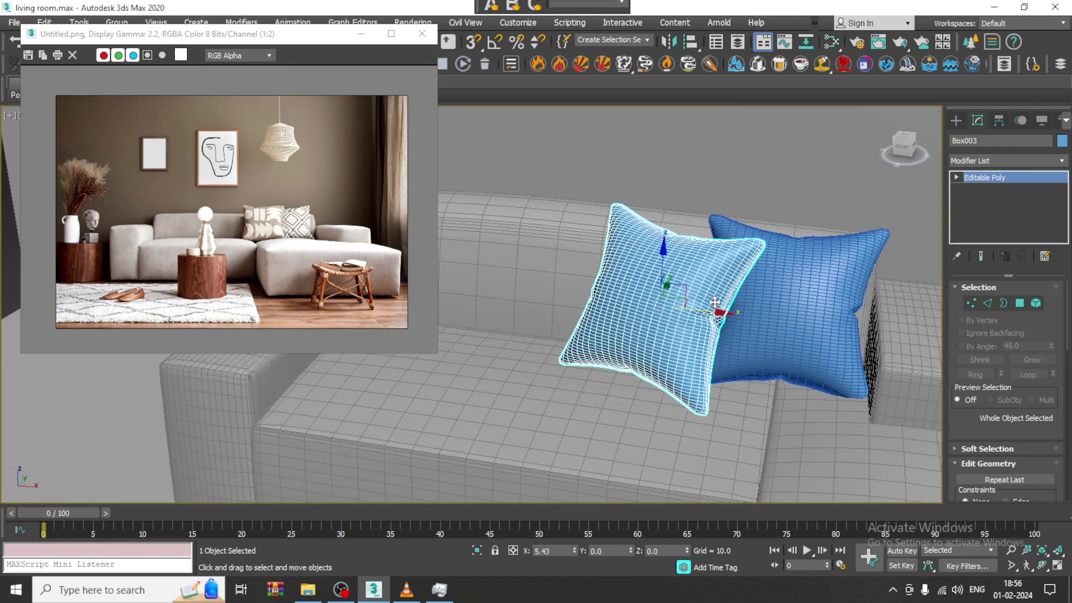
- Create a thin ChamferBox rug on the floor in front of the sofa, about 146 long, 205.4 wide and 1.0 high
scroll(719, 309, "down", 4)
middle_click_drag(781, 307, 650, 299, "alt")
scroll(712, 297, "down", 3)
scroll(690, 293, "up", 3)
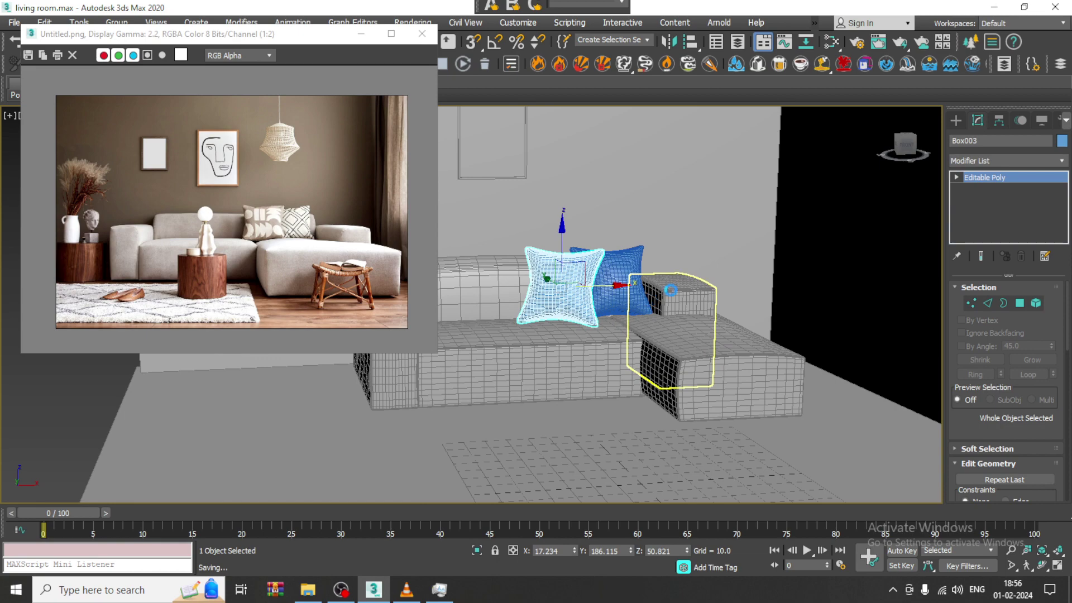
middle_click_drag(686, 256, 715, 206)
left_click(956, 120)
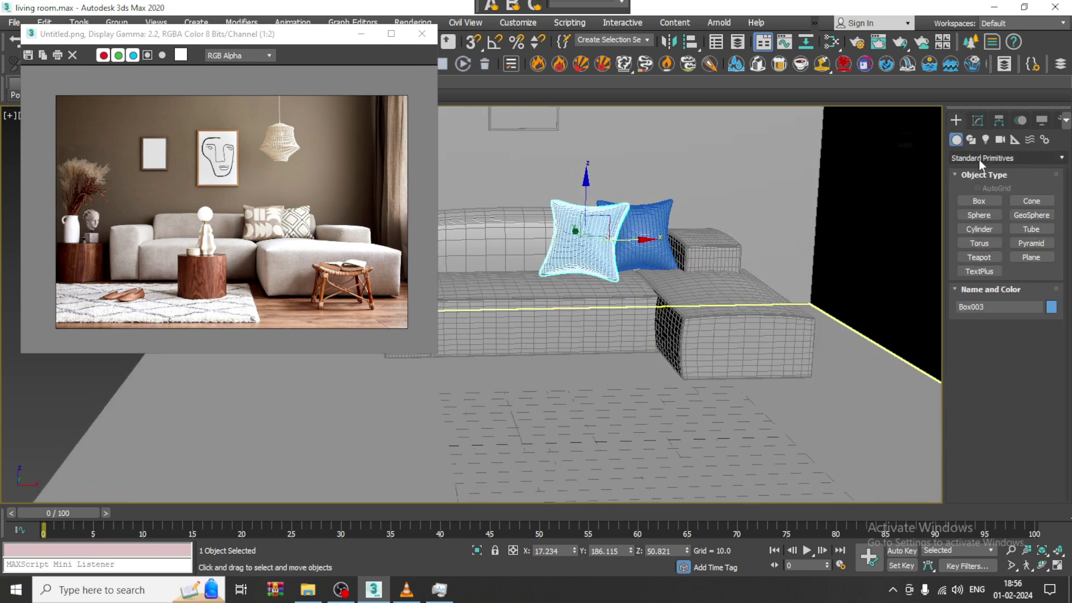
left_click(980, 159)
left_click(979, 176)
left_click(981, 216)
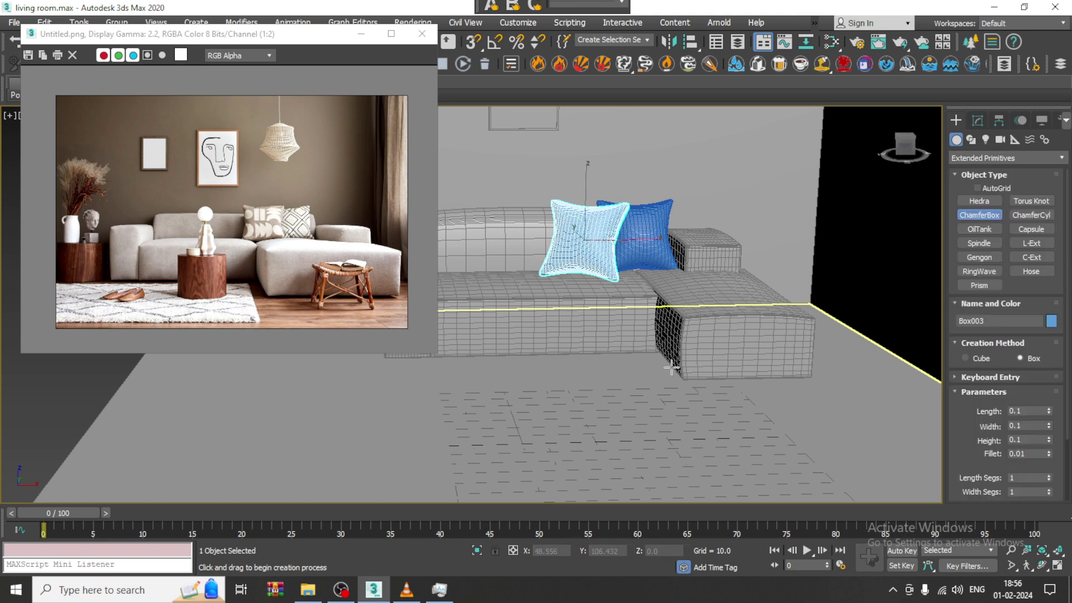
scroll(630, 358, "down", 5)
left_click_drag(630, 358, 388, 481)
left_click(389, 479)
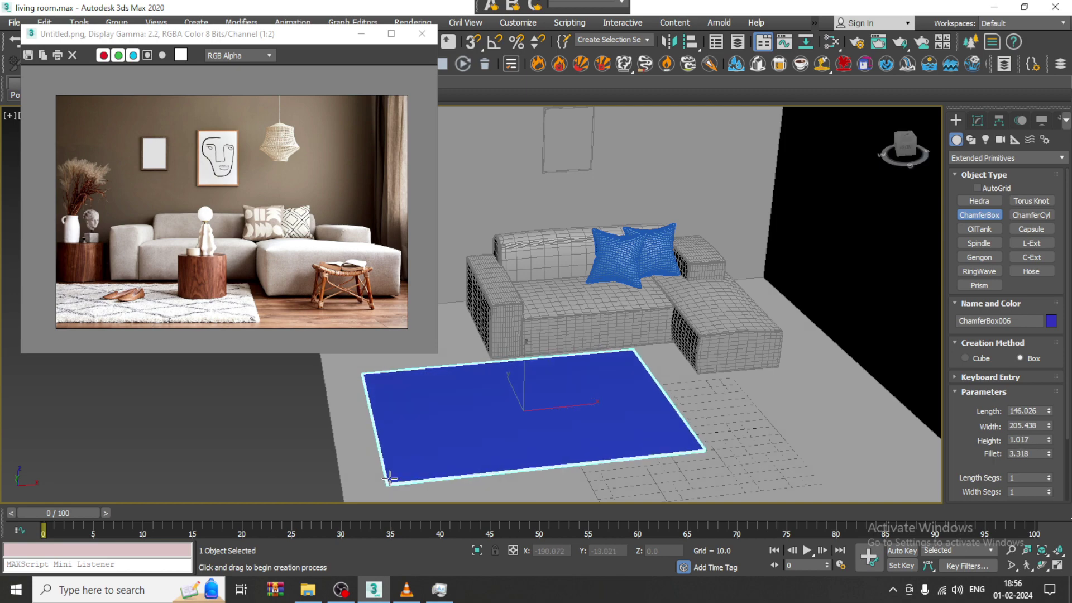
left_click(390, 479)
right_click(389, 479)
- Set the rug's fillet to about 1.76, with 5 length segments and 4 width segments
middle_click_drag(648, 424, 704, 362, "alt")
scroll(703, 361, "up", 5)
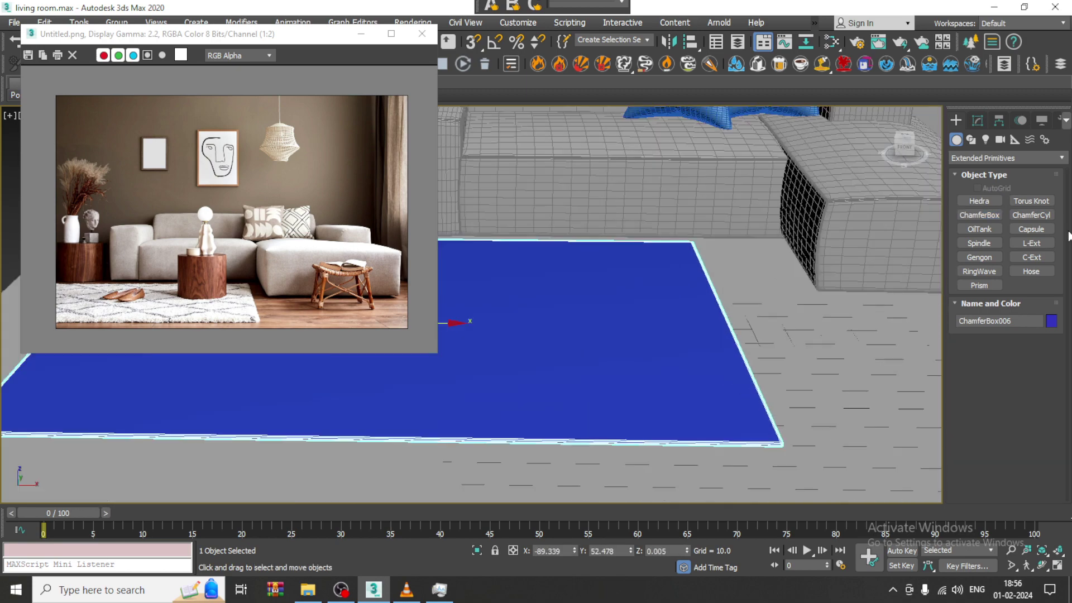
left_click(977, 121)
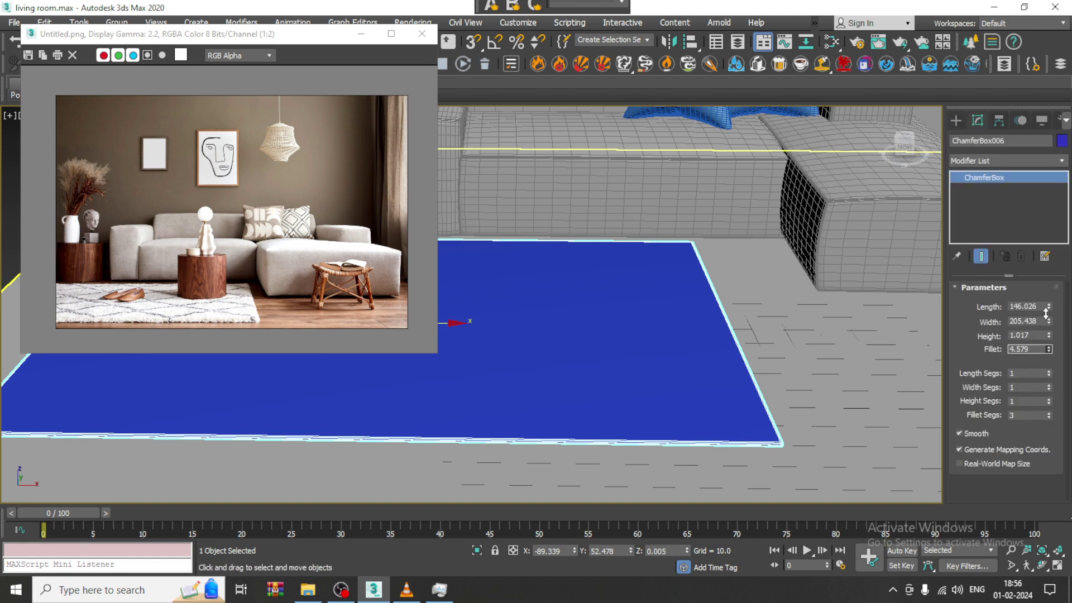
left_click_drag(1055, 372, 1049, 386)
left_click(1048, 371)
left_click(1048, 370)
left_click(1048, 371)
left_click(1048, 370)
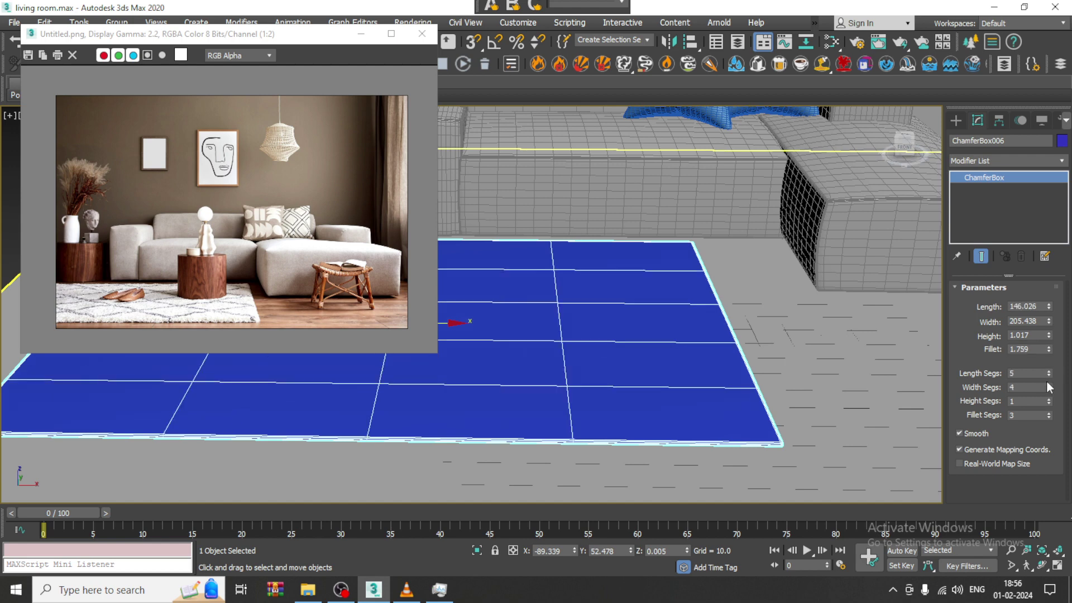
left_click(1048, 413)
- Create a cylinder for the round table on the rug using AutoGrid, about 23.7 in radius and 33.9 high
middle_click_drag(622, 300, 650, 310)
scroll(661, 328, "down", 2)
scroll(656, 343, "up", 1)
mouse_move(651, 310)
middle_mouse_down("alt")
mouse_move(684, 307)
mouse_move(635, 292)
mouse_move(647, 299)
middle_mouse_up("alt")
scroll(249, 295, "up", 1)
left_click(957, 121)
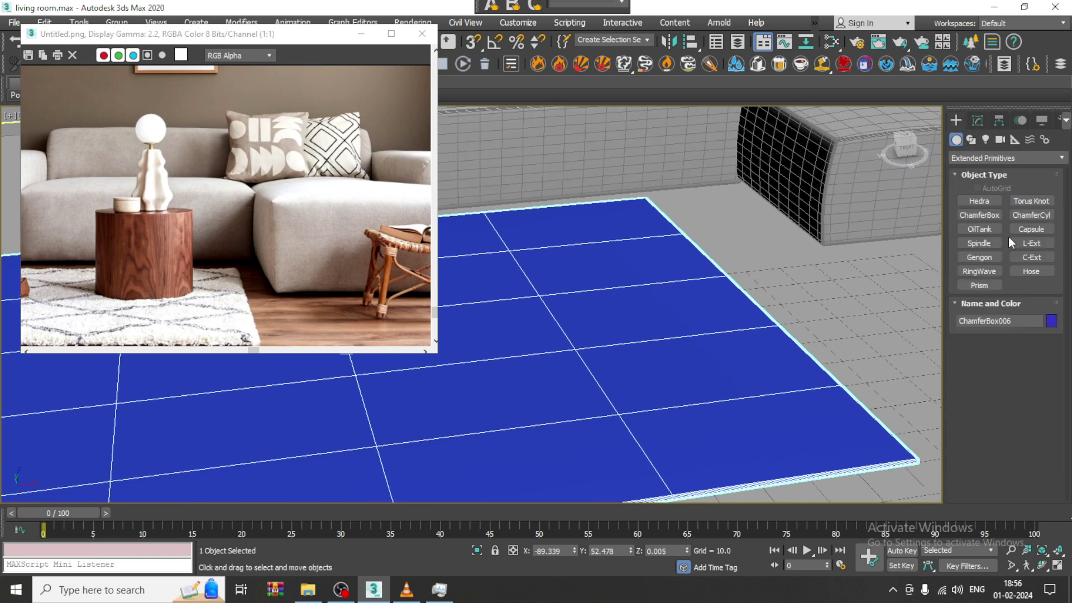
left_click(971, 155)
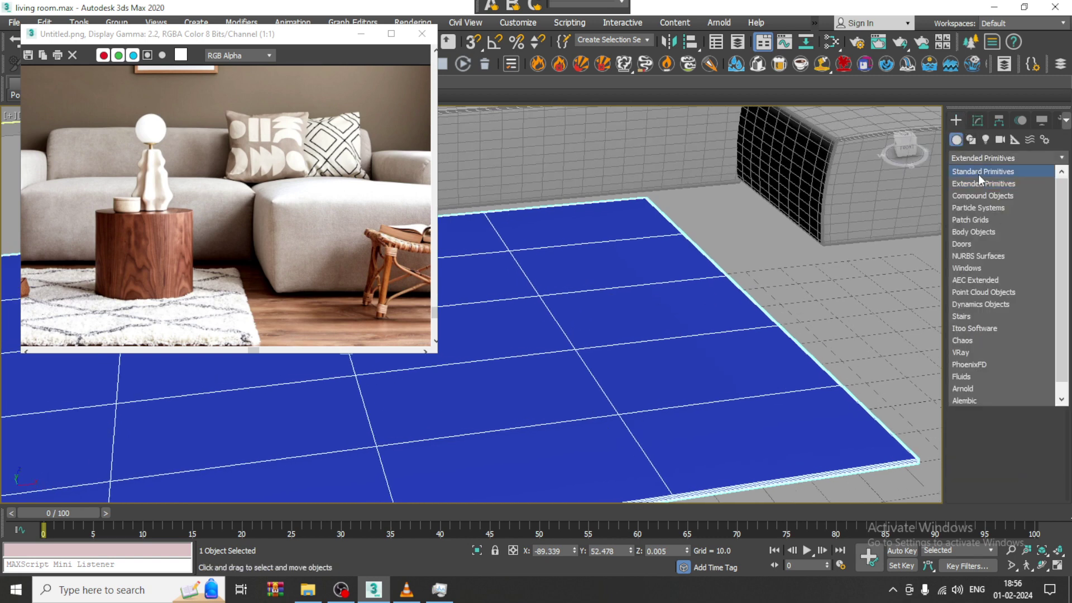
left_click(978, 173)
left_click(979, 228)
middle_click_drag(553, 317, 592, 321)
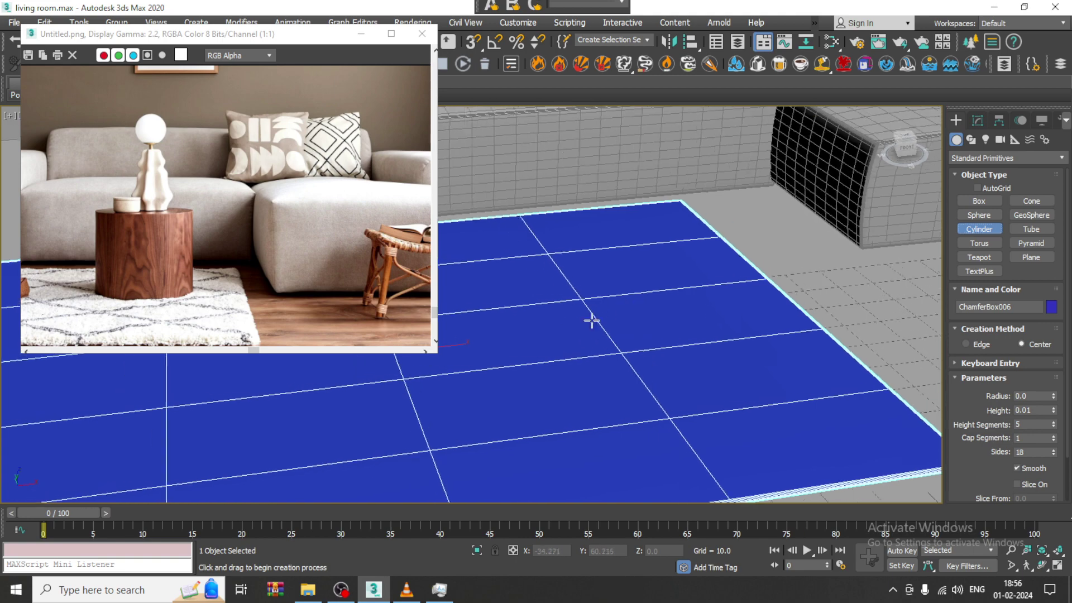
left_click(996, 189)
scroll(618, 304, "down", 5)
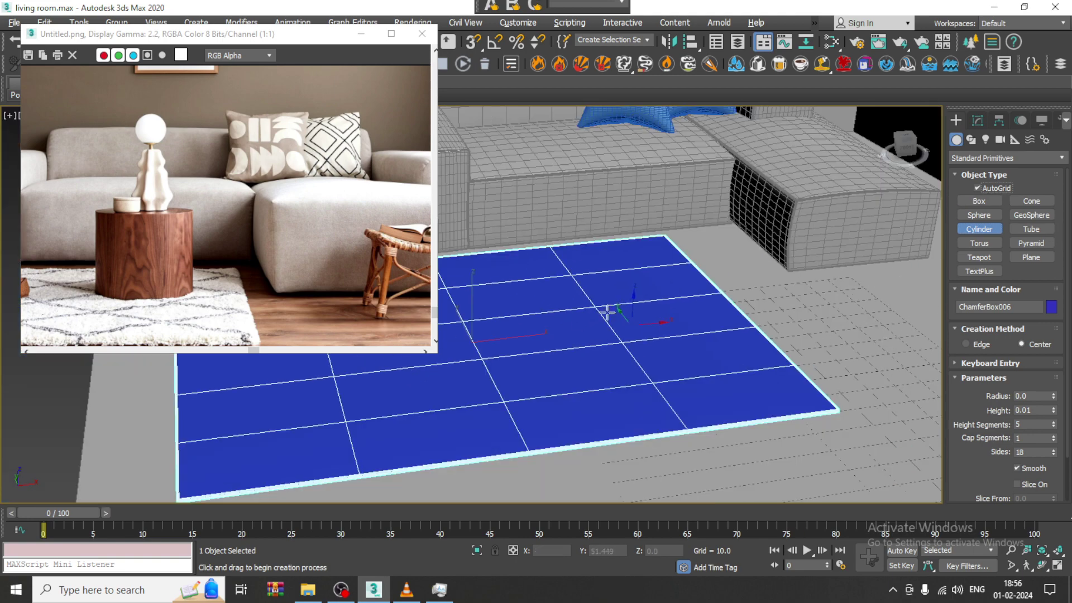
left_click_drag(650, 366, 692, 391)
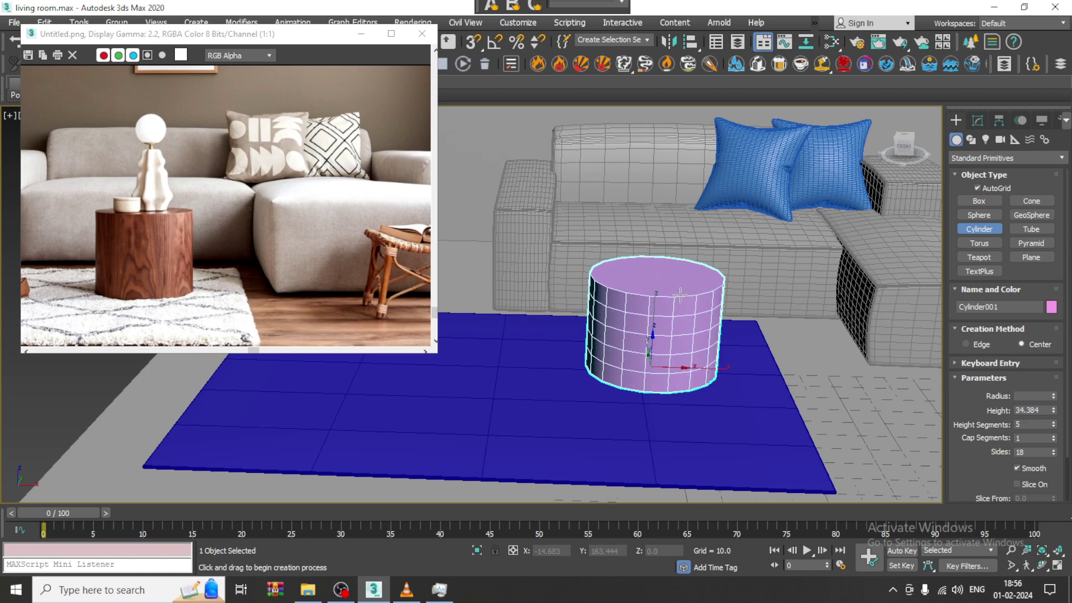
left_click(676, 294)
middle_click_drag(678, 299, 729, 291, "alt")
right_click(662, 343)
- Set the cylinder to 7 height segments and 30 sides
scroll(663, 343, "up", 3)
middle_click_drag(663, 344, 682, 324, "alt")
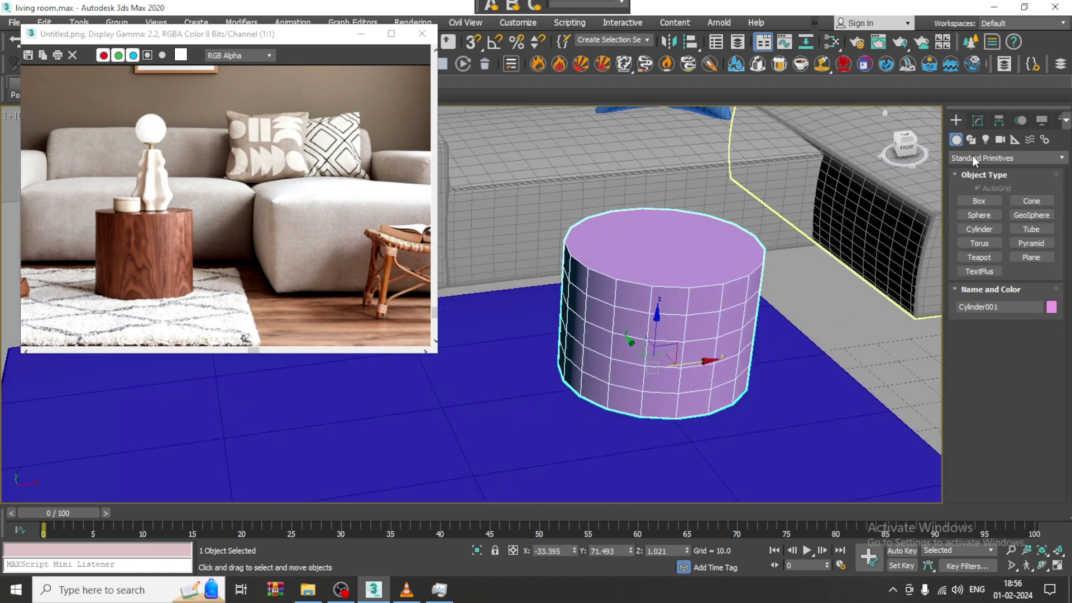
left_click(977, 121)
left_click_drag(1057, 366, 1056, 332)
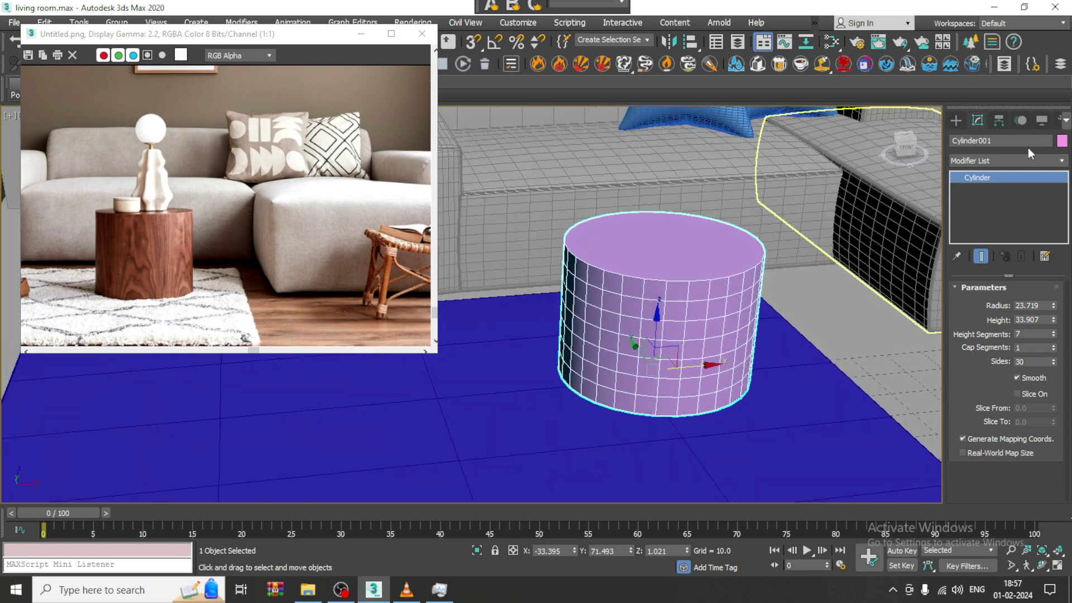
left_click(1004, 161)
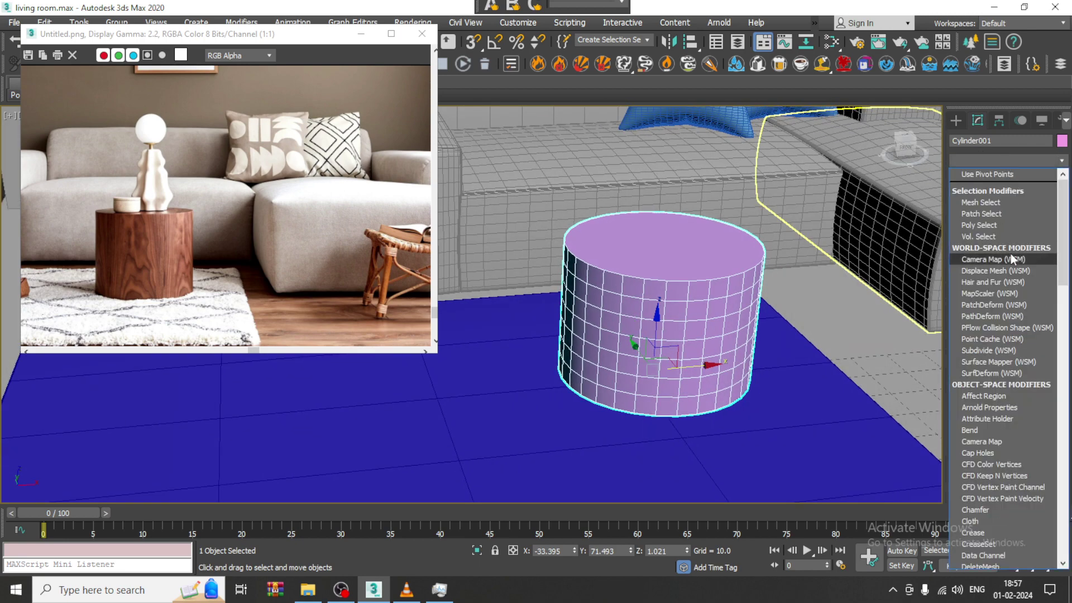
scroll(591, 258, "up", 5)
key("w")
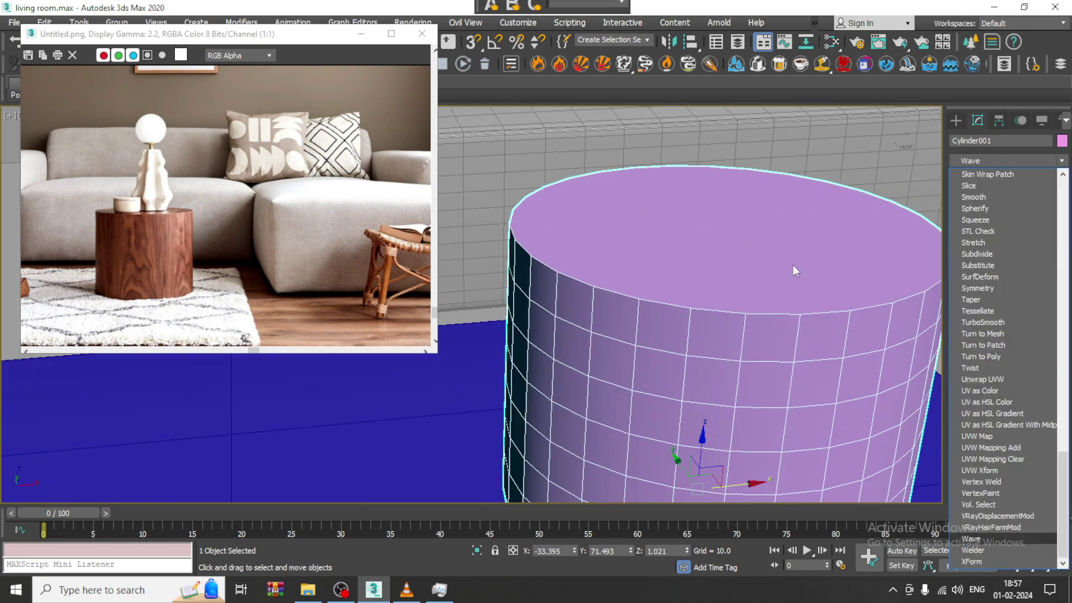
left_click(750, 264)
- Convert the table cylinder to an Editable Poly
right_click(741, 226)
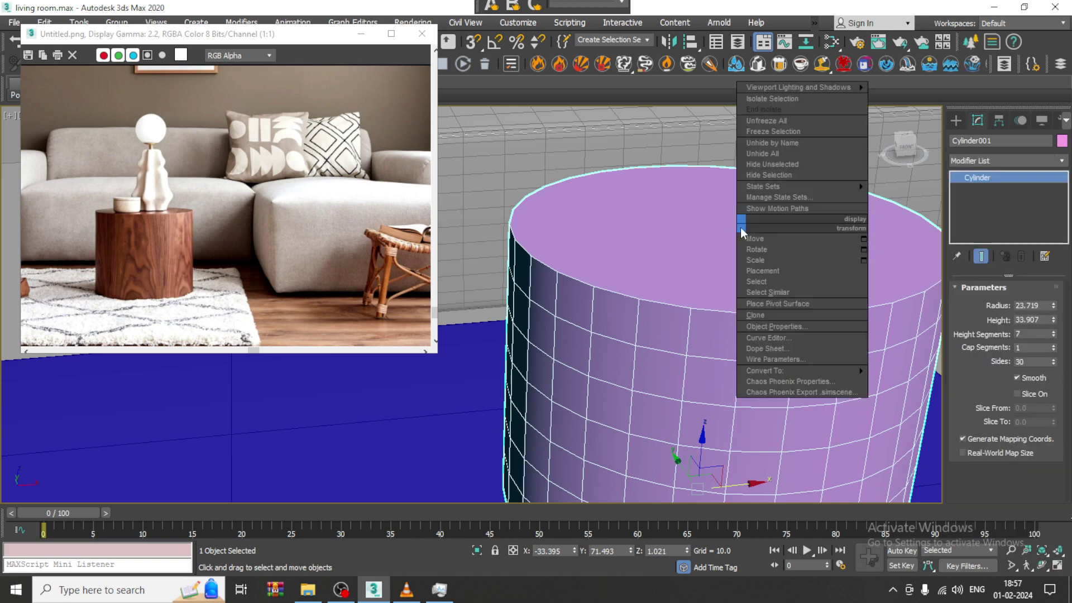
mouse_move(804, 369)
left_click(927, 373)
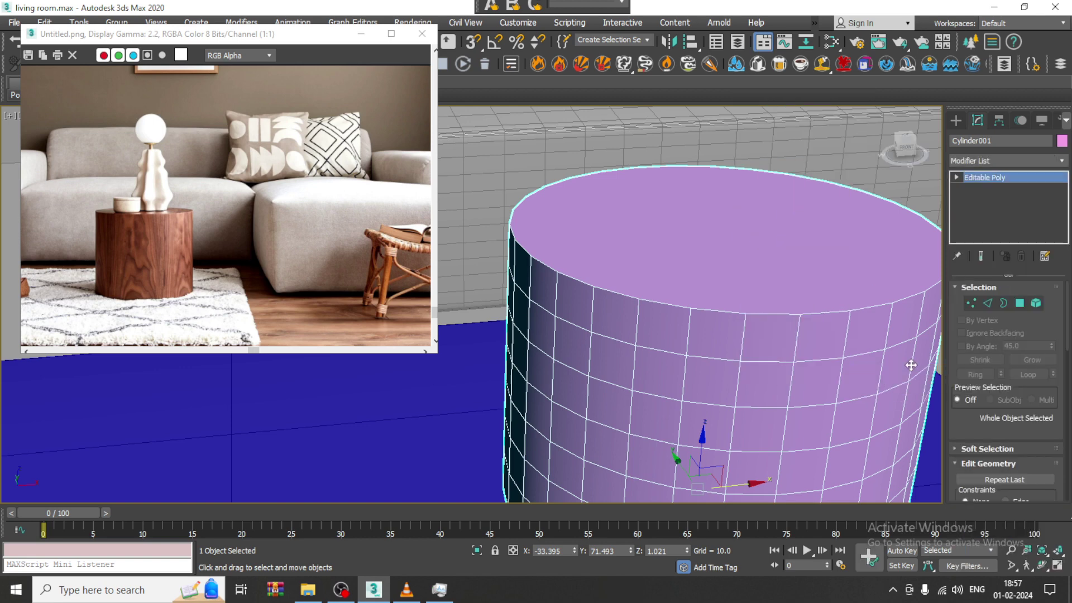
- Select only the edges of the cylinder's top rim, using the front view to exclude the edges below it
left_click(991, 303)
key("alt+w")
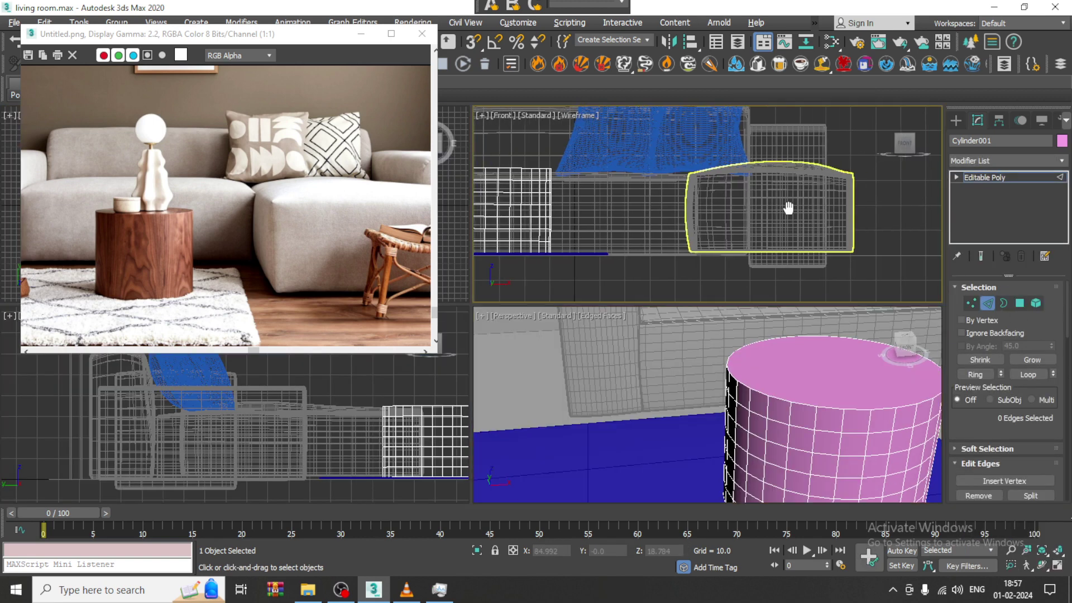
middle_click_drag(787, 208, 777, 210)
key("alt+w")
middle_click_drag(447, 282, 771, 306)
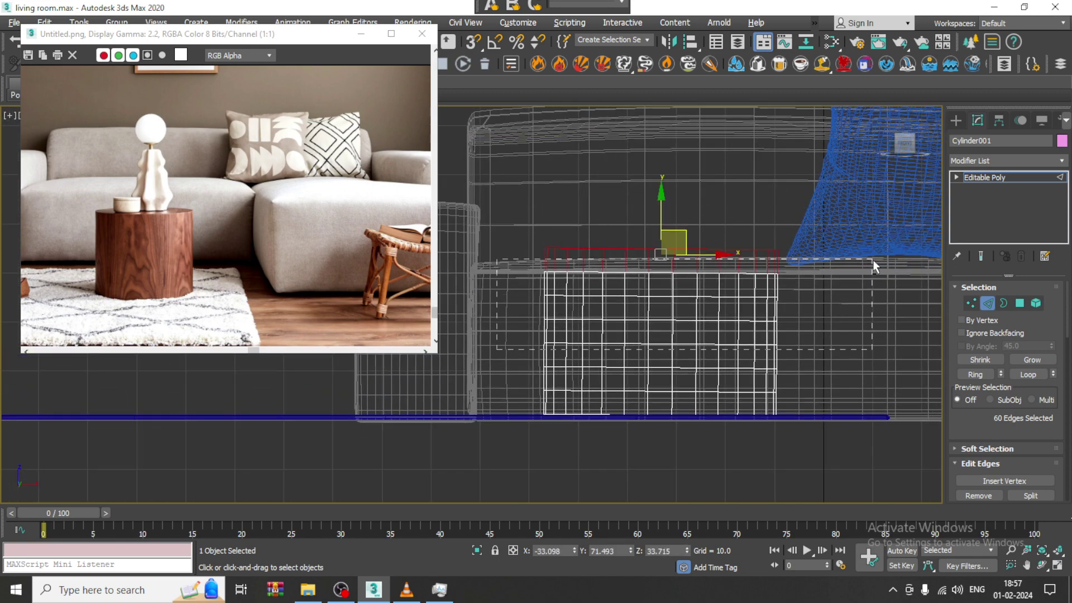
left_click_drag(873, 259, 873, 262, "alt")
key("alt+w")
middle_click(823, 397)
key("alt+w")
middle_click_drag(864, 389, 810, 362)
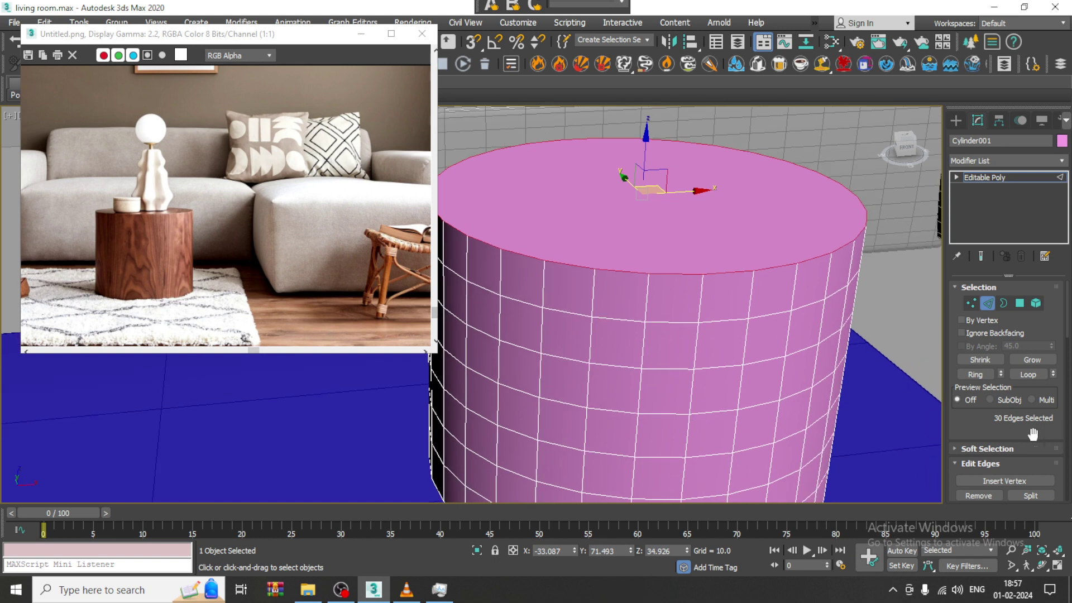
- Chamfer the selected top rim edges by a small amount for a narrow bevel
scroll(1033, 434, "down", 5)
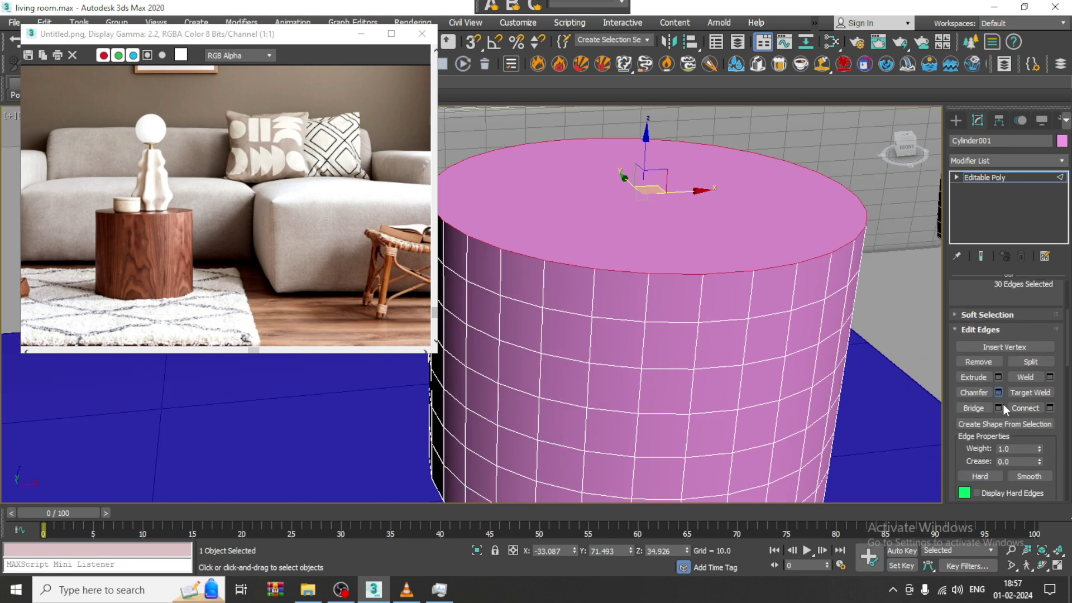
left_click(998, 392)
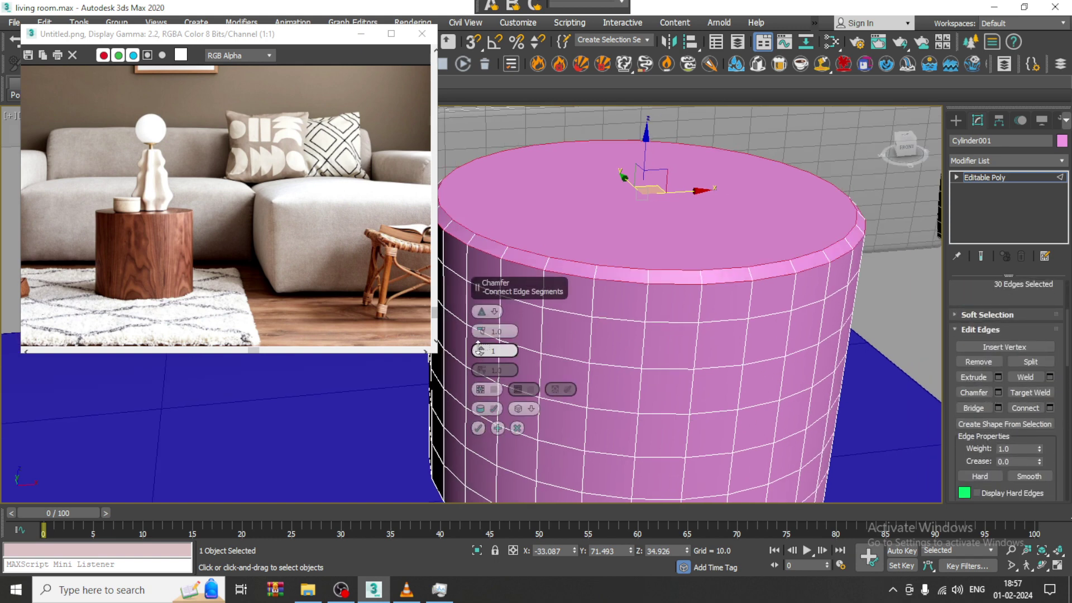
left_click(478, 348)
left_click_drag(481, 331, 480, 342)
left_click(478, 428)
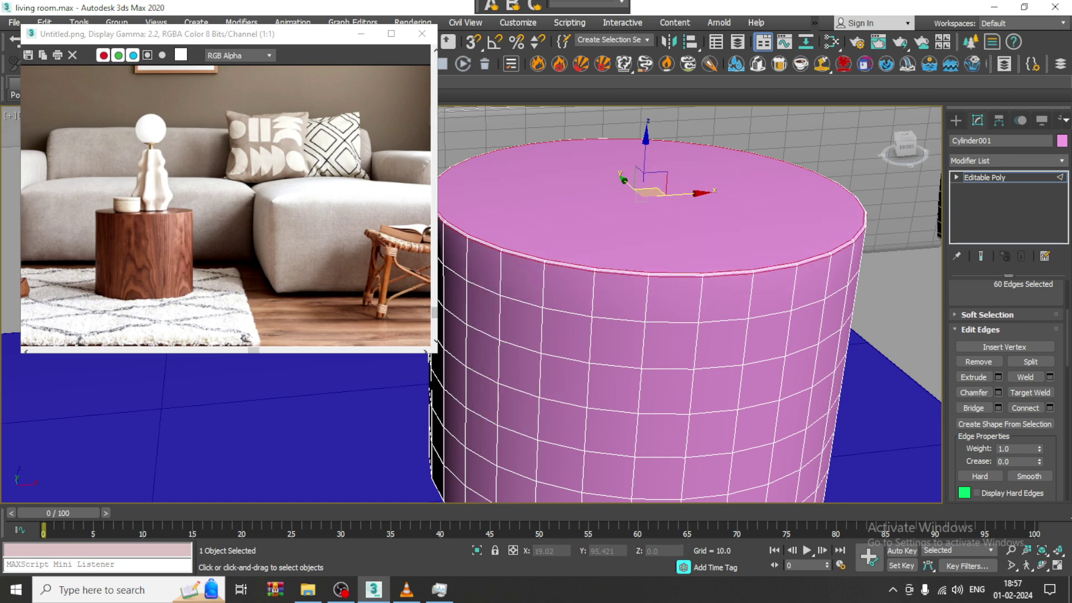
- Leave edge editing and apply an FFD(cyl) modifier to the table cylinder
left_click(1015, 177)
left_click(1018, 161)
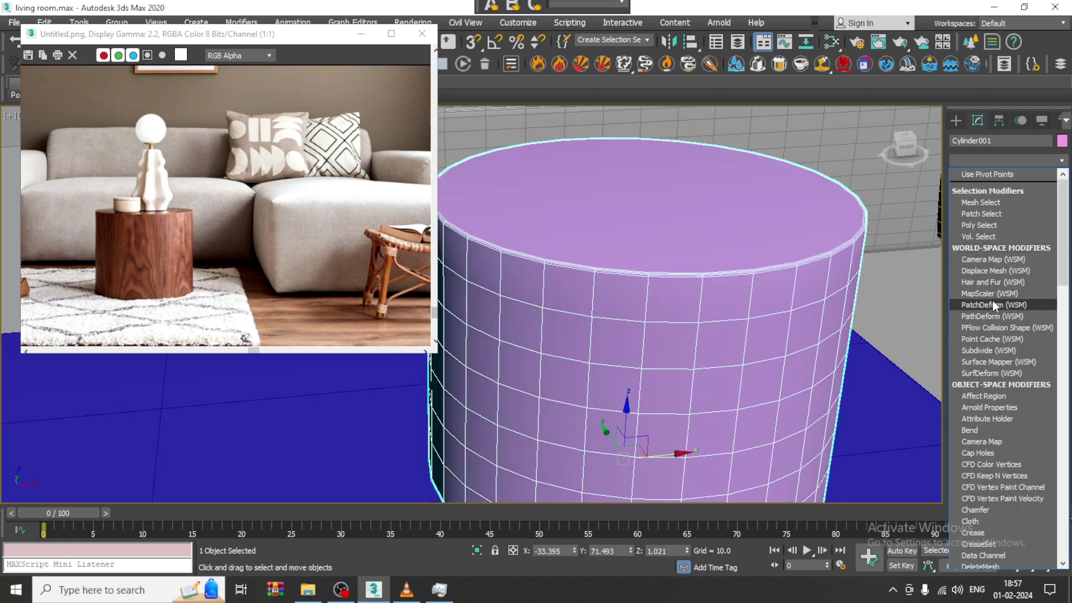
scroll(993, 301, "down", 10)
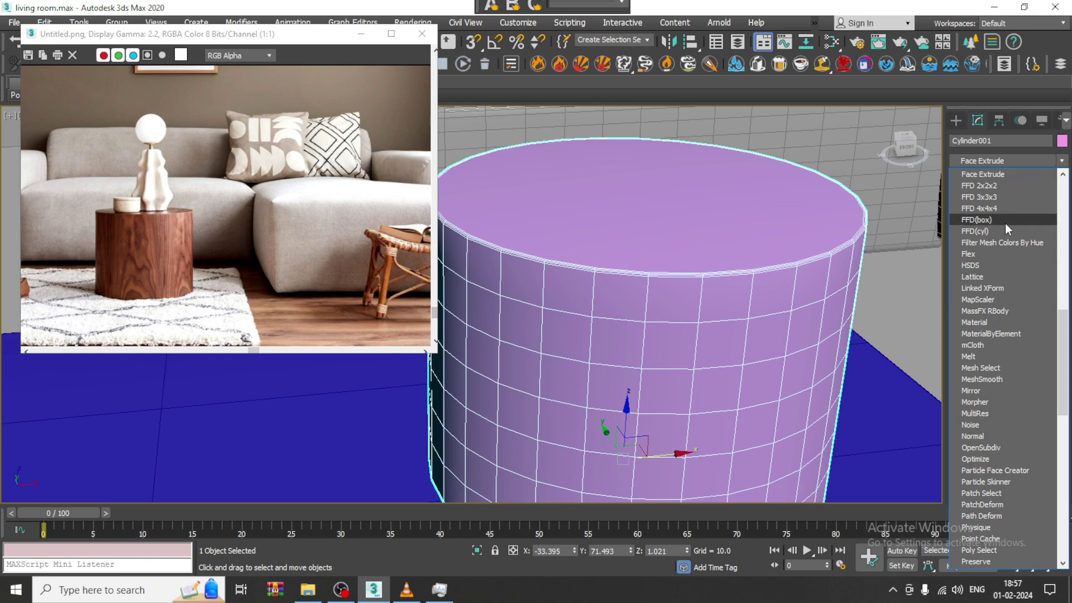
left_click(1001, 230)
- In the front view, shift the lattice's two middle rows of control points slightly along +X, first on the left side, then on the right
key("alt+w")
middle_click_drag(740, 218, 701, 211)
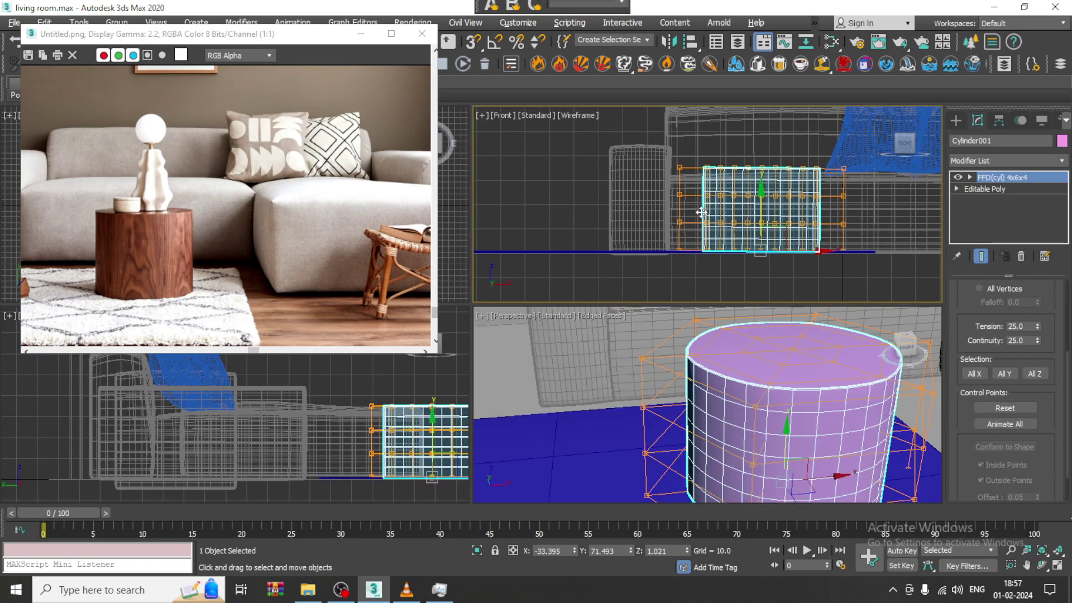
key("alt+w")
middle_click_drag(665, 268, 753, 236)
left_click(457, 254)
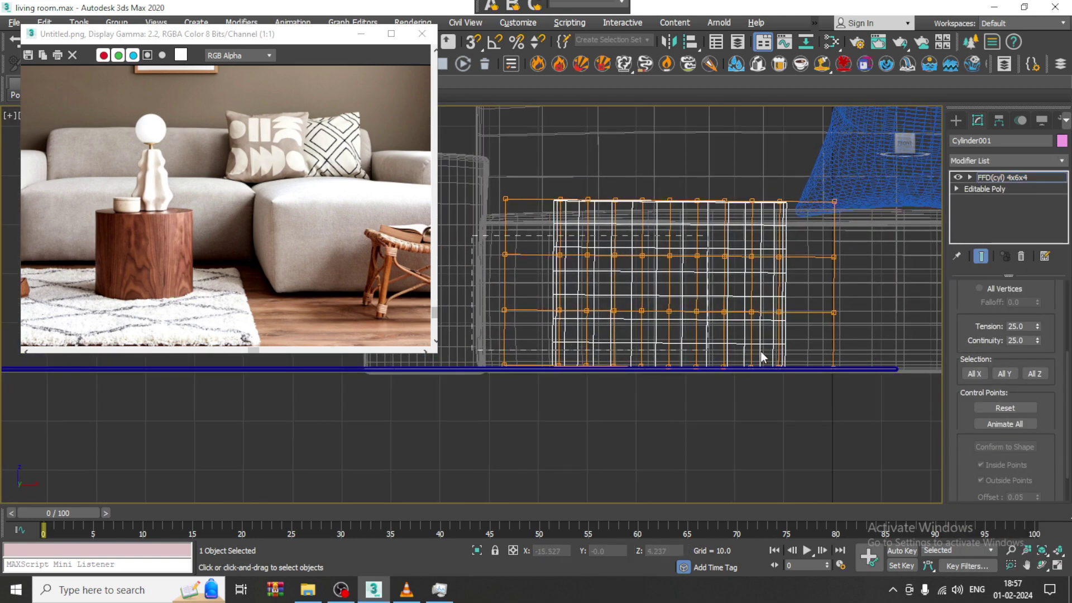
left_click_drag(686, 336, 657, 327)
left_click_drag(647, 283, 654, 283)
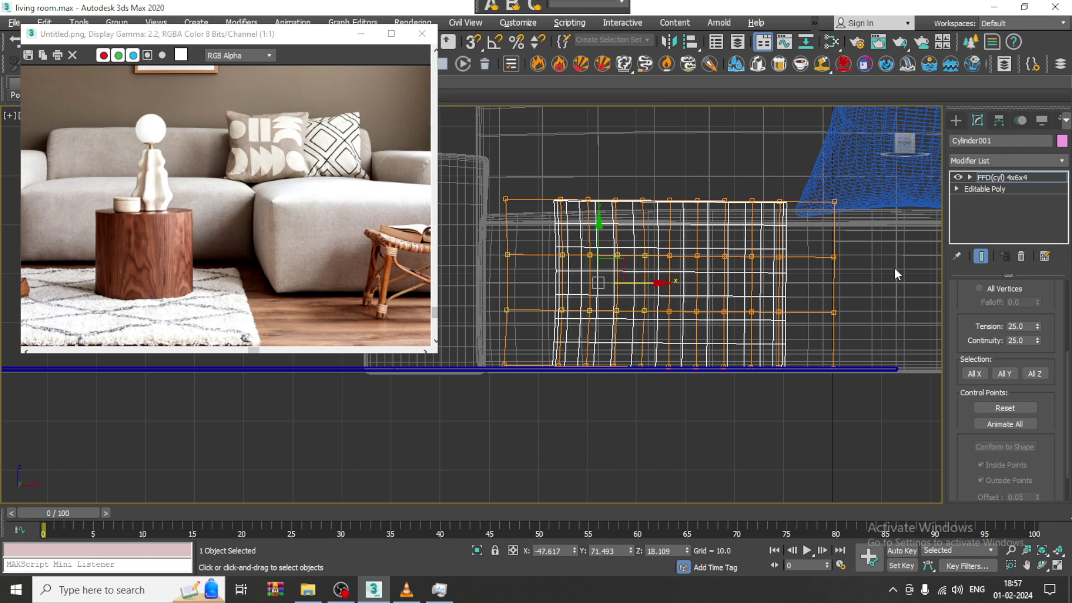
left_click_drag(738, 343, 737, 343)
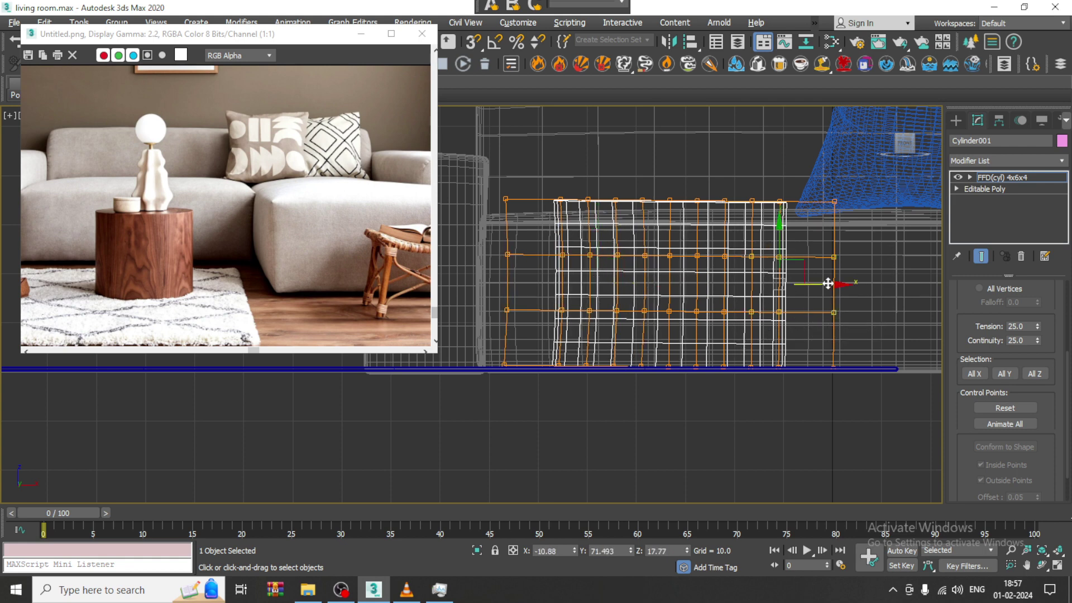
left_click_drag(828, 284, 831, 283)
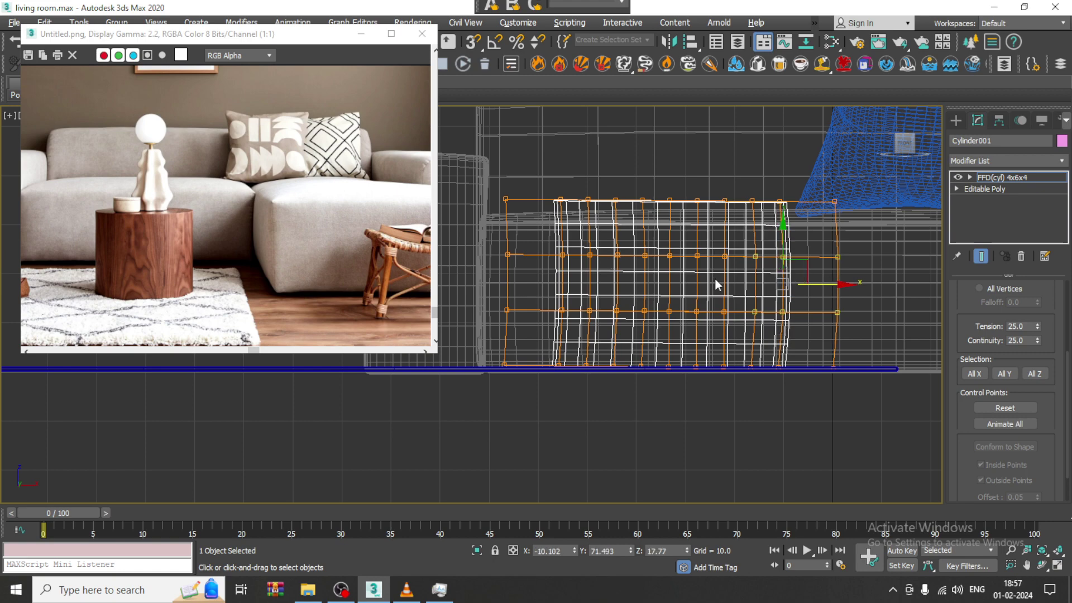
- Select the lattice's top row of control points in the front view and scale them uniformly to 105 percent
key("alt+w")
middle_click(783, 390)
key("alt+w")
mouse_move(756, 294)
middle_mouse_down("alt")
mouse_move(774, 309)
mouse_move(761, 277)
mouse_move(504, 208)
middle_mouse_up("alt")
scroll(761, 277, "down", 2)
key("alt+w")
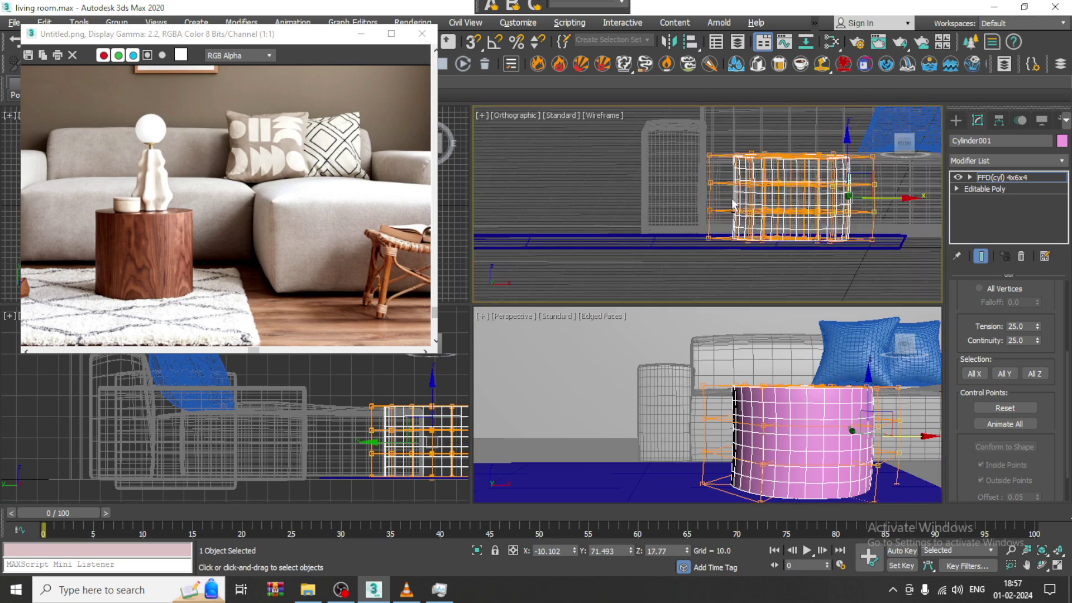
key("alt+w")
key("f")
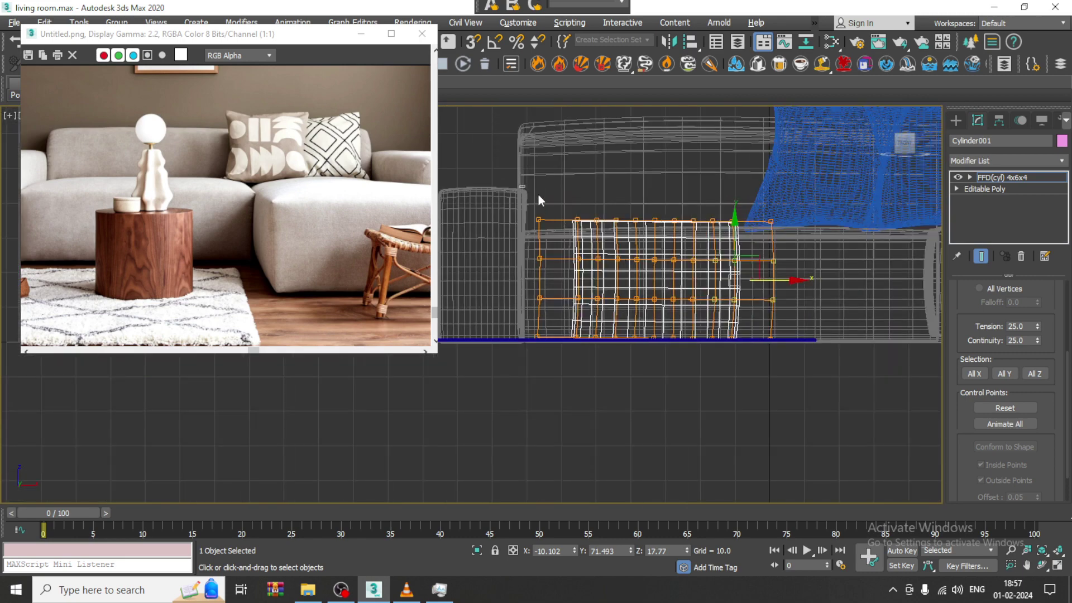
left_click_drag(538, 194, 817, 235)
key("alt+w")
key("alt+w")
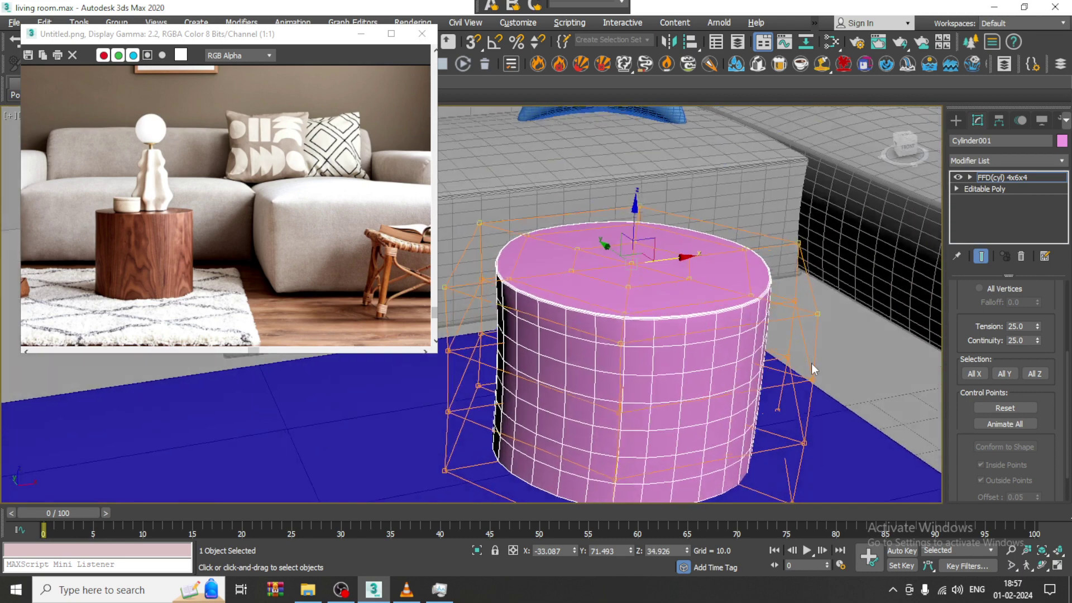
key("r")
left_click_drag(627, 261, 623, 259)
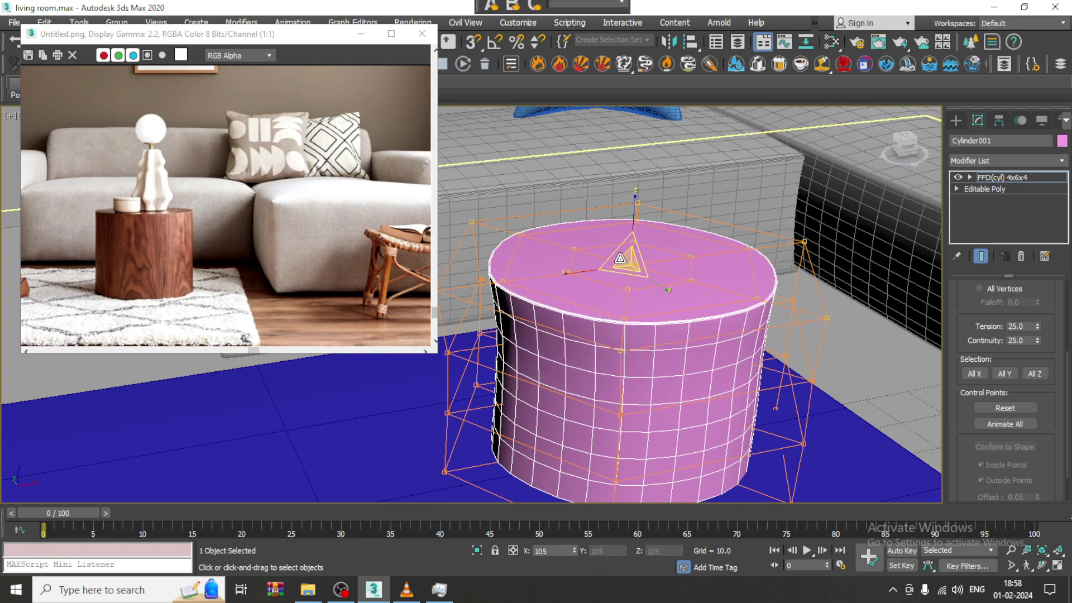
- Leave control point editing and convert the FFD-shaped table cylinder to an Editable Poly
scroll(620, 259, "down", 3)
key("w")
left_click(1024, 177)
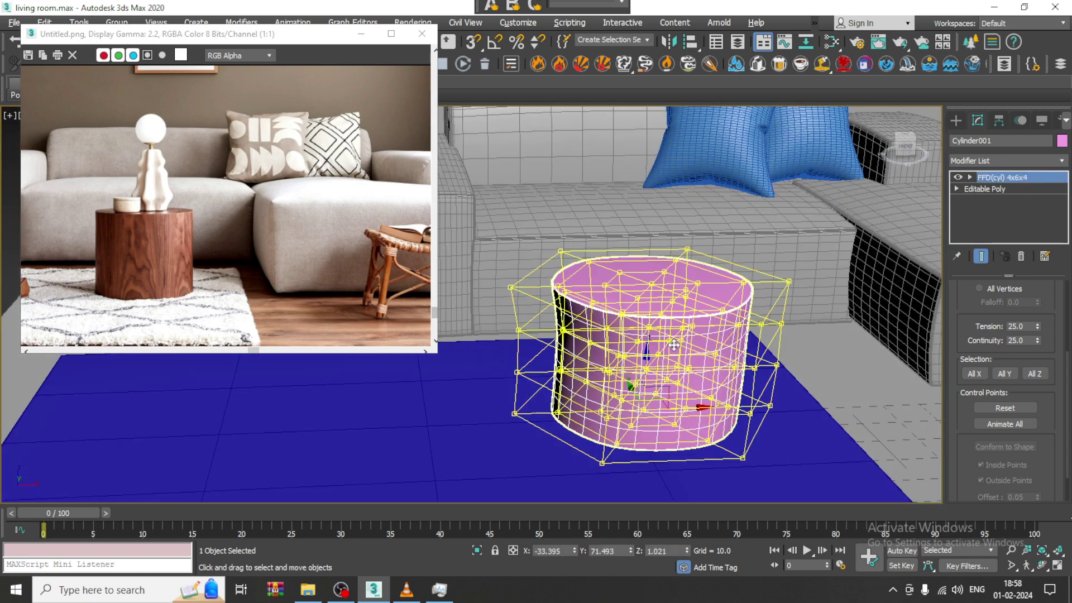
right_click(676, 317)
mouse_move(759, 468)
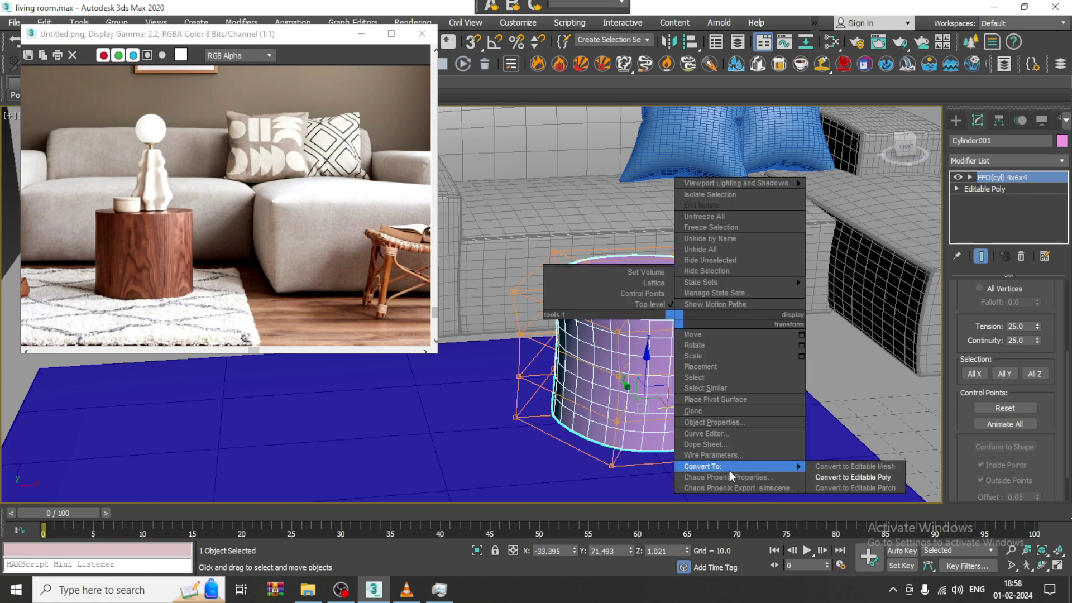
left_click(852, 477)
- Reselect the table cylinder and check its shape and size against the sofa and rug
left_click(865, 472)
scroll(748, 359, "down", 3)
left_click(748, 359)
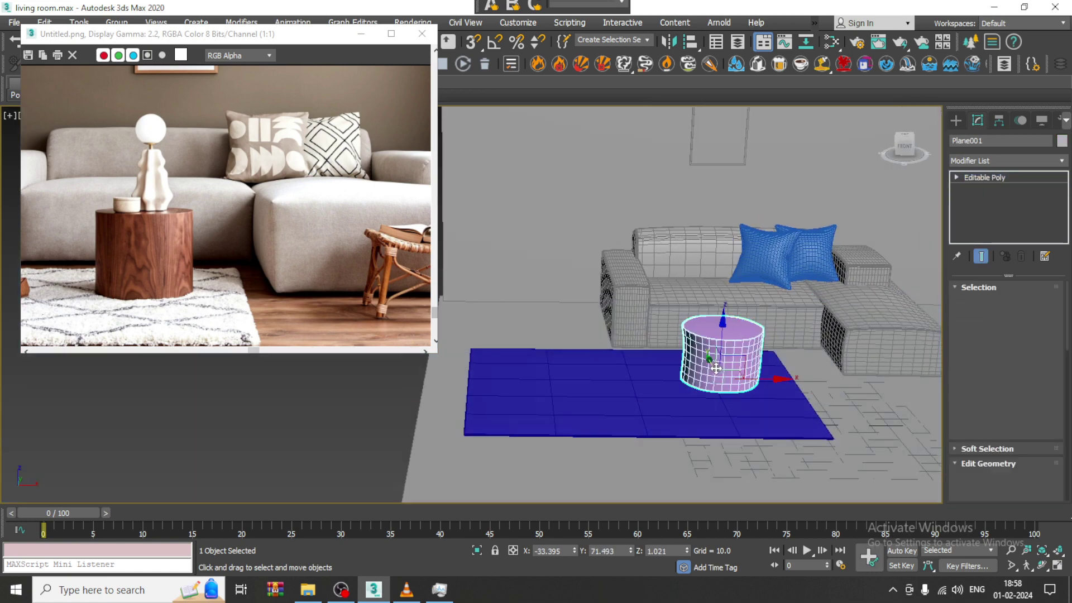
scroll(713, 375, "up", 4)
scroll(713, 375, "down", 2)
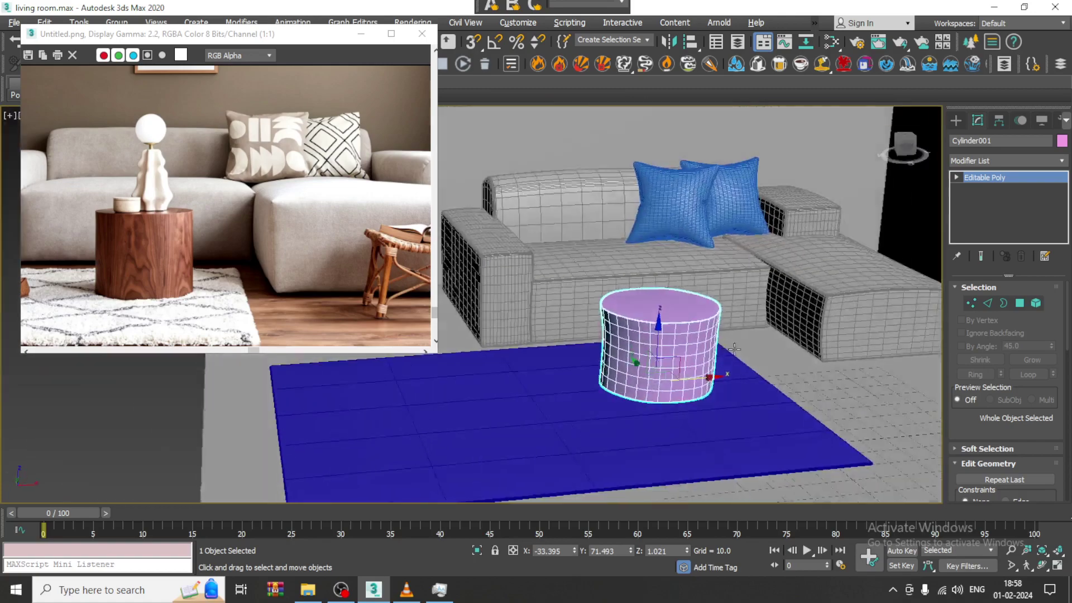